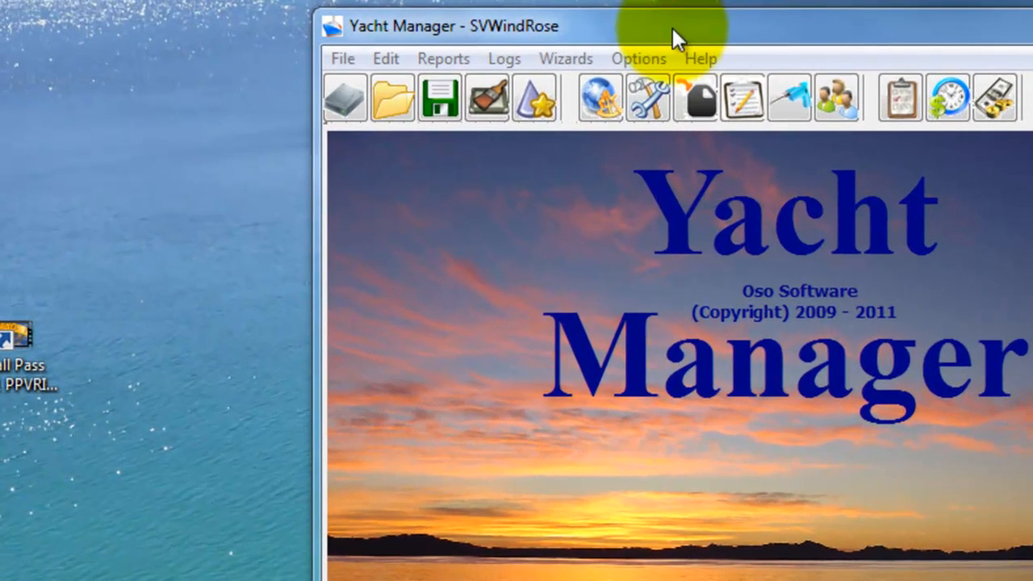
Step: Open the Setup page of Yacht Manager
{"action": "left_click", "coordinate": [671, 27]}
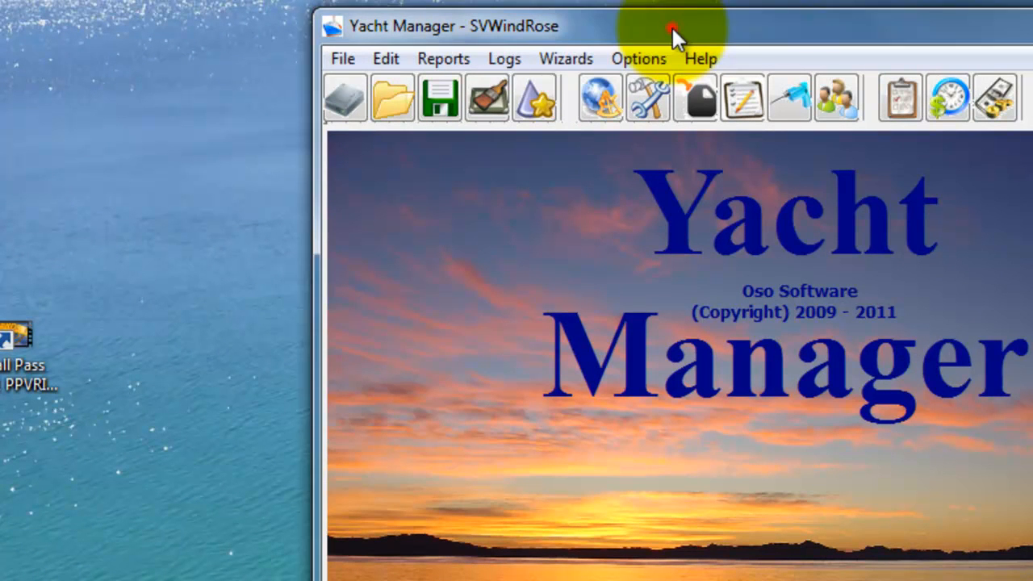
{"action": "left_click", "coordinate": [645, 59]}
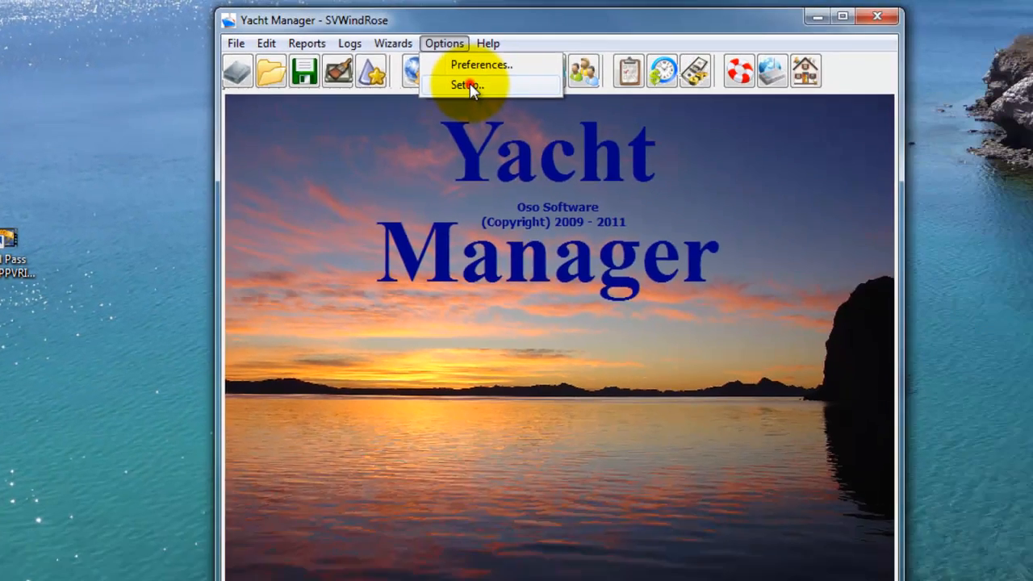
{"action": "left_click", "coordinate": [674, 119]}
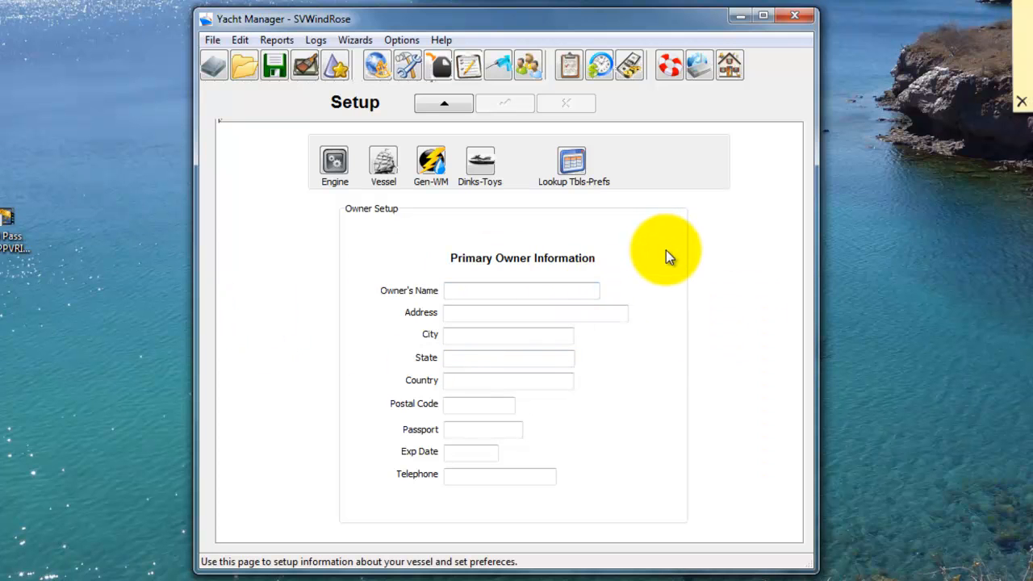
Step: Try to enter text in the Owner's Name field without first enabling editing of the setup record
{"action": "left_click", "coordinate": [506, 292]}
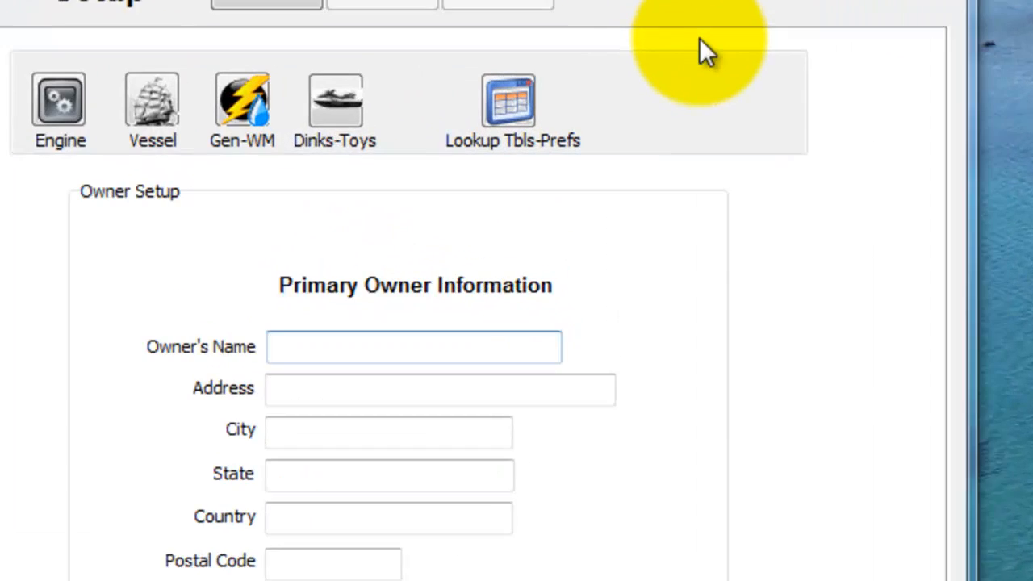
{"action": "key", "text": "a"}
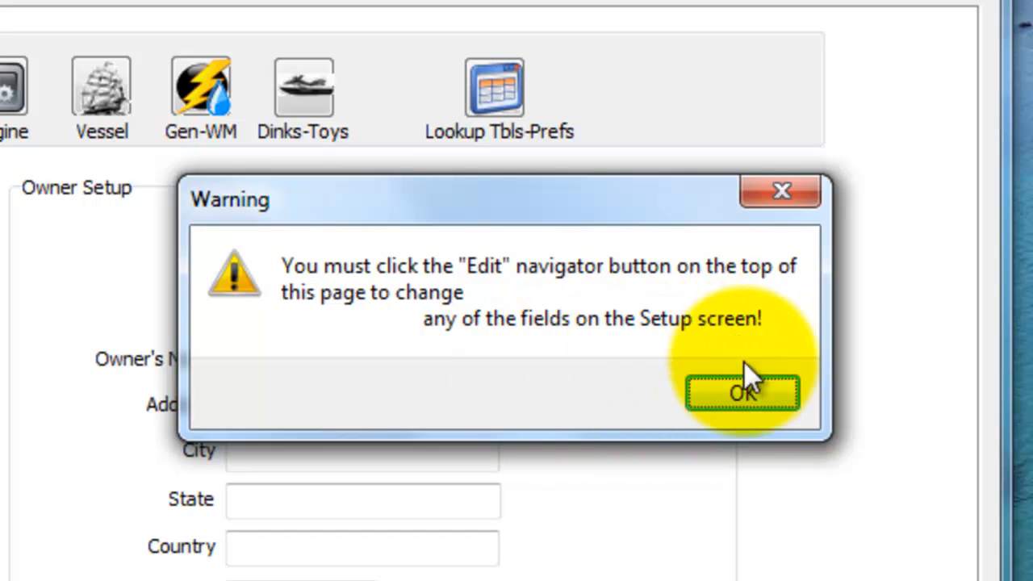
{"action": "left_click", "coordinate": [753, 403]}
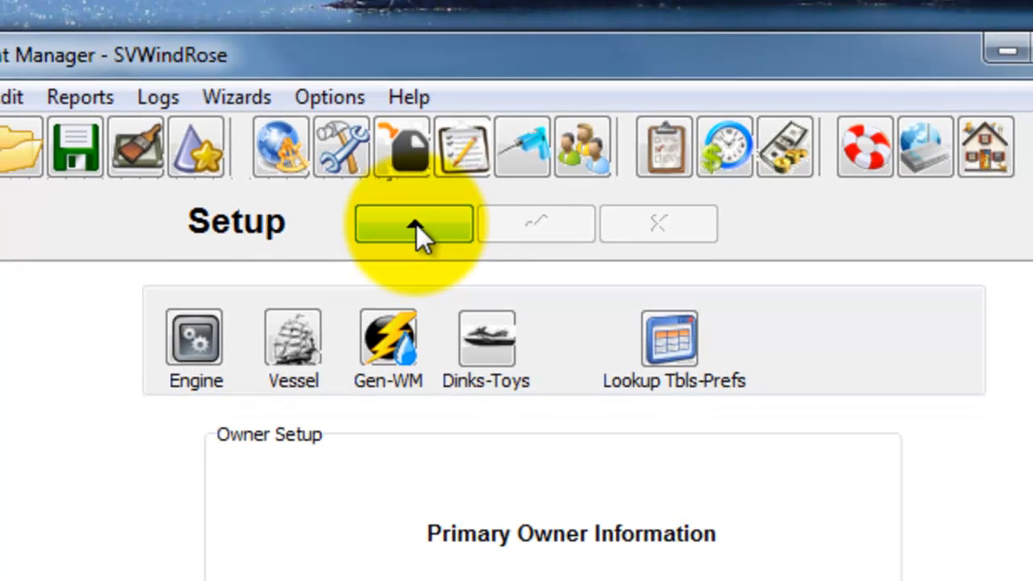
Step: Enable editing of the setup record and enter the primary owner's name
{"action": "left_click", "coordinate": [412, 234]}
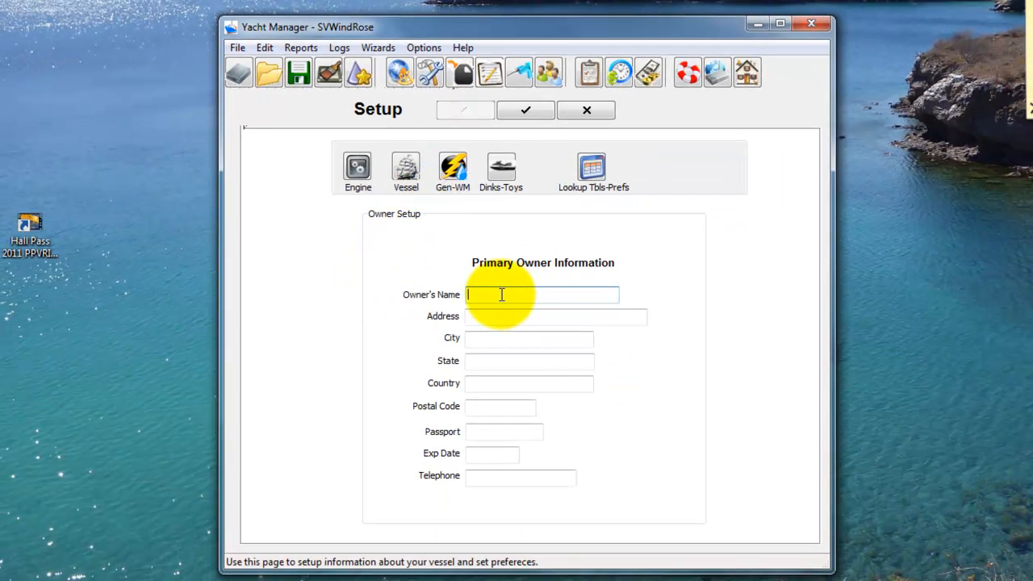
{"action": "left_click", "coordinate": [501, 295]}
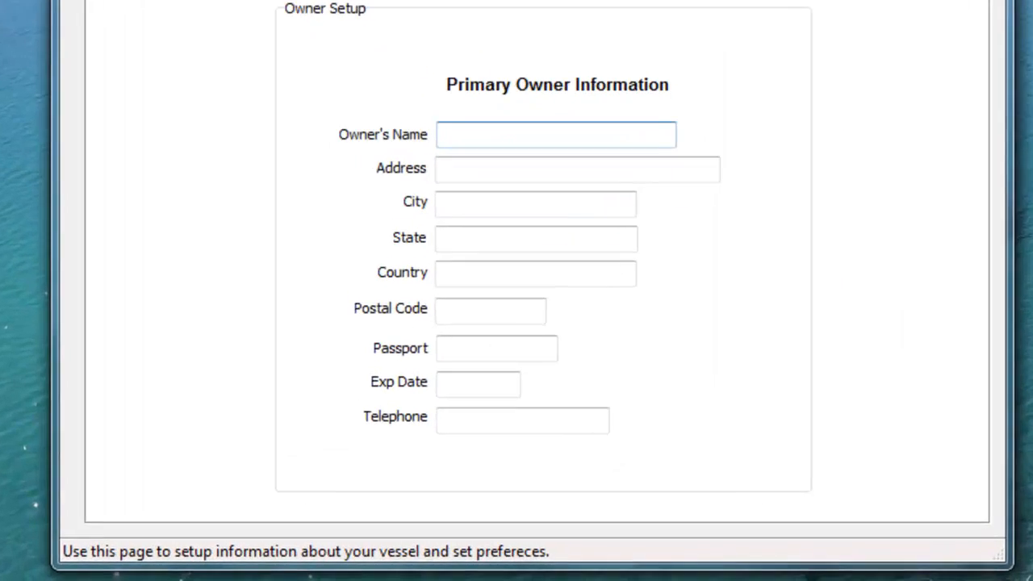
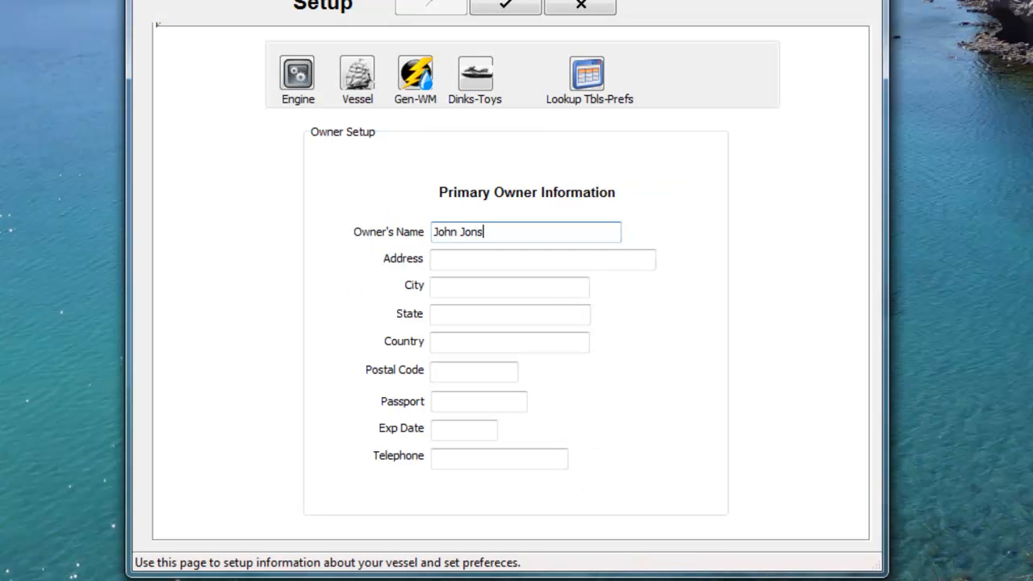
Step: Fill in the owner's street address and city in the primary owner information
{"action": "key", "text": "Tab"}
{"action": "type", "text": "3424"}
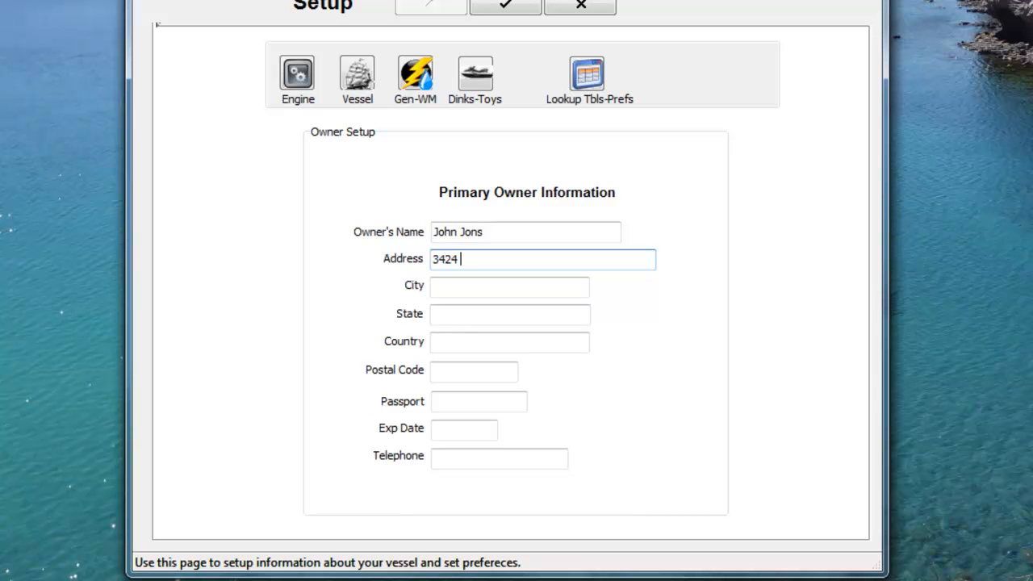
{"action": "type", "text": " Anywhere st"}
{"action": "key", "text": "Tab"}
{"action": "type", "text": "Mason"}
{"action": "key", "text": "Tab"}
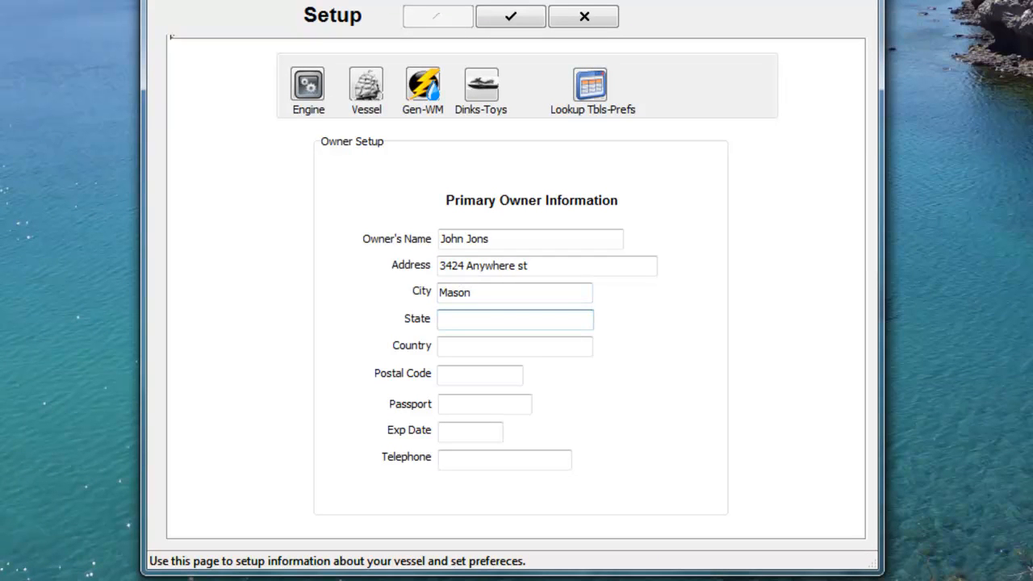
Step: Fill in the owner's state, country and postal code
{"action": "type", "text": "CA"}
{"action": "key", "text": "Tab"}
{"action": "type", "text": "USA"}
{"action": "key", "text": "Tab"}
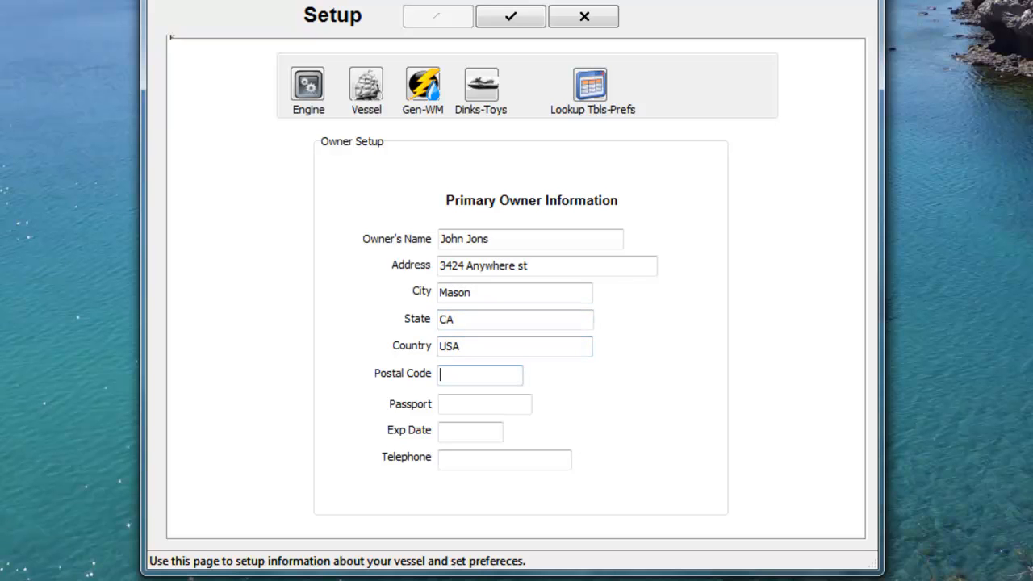
{"action": "type", "text": "90064"}
{"action": "key", "text": "Tab"}
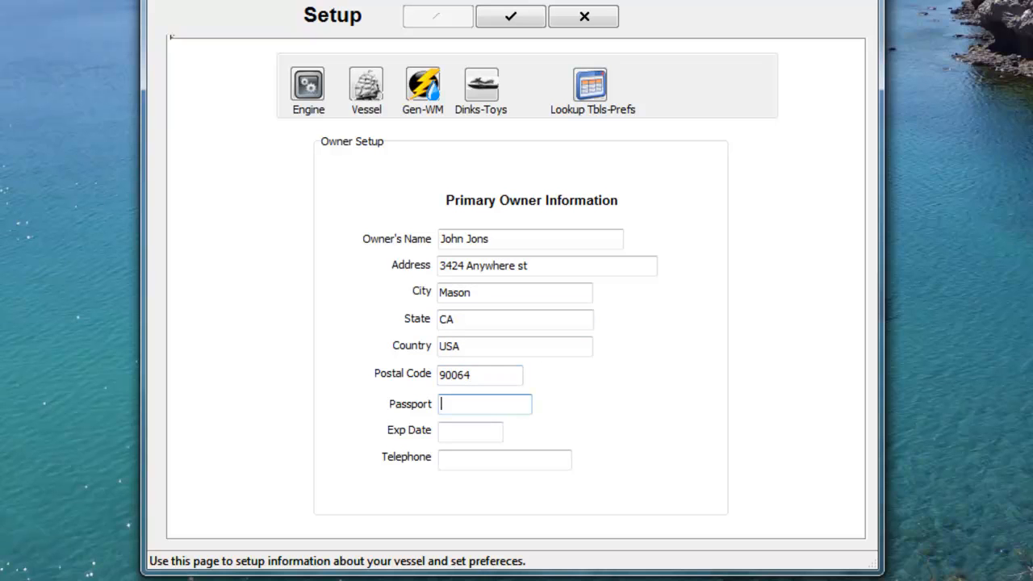
Step: Enter the owner's passport number and set its expiration date to 12/14/2015
{"action": "key", "text": "Tab"}
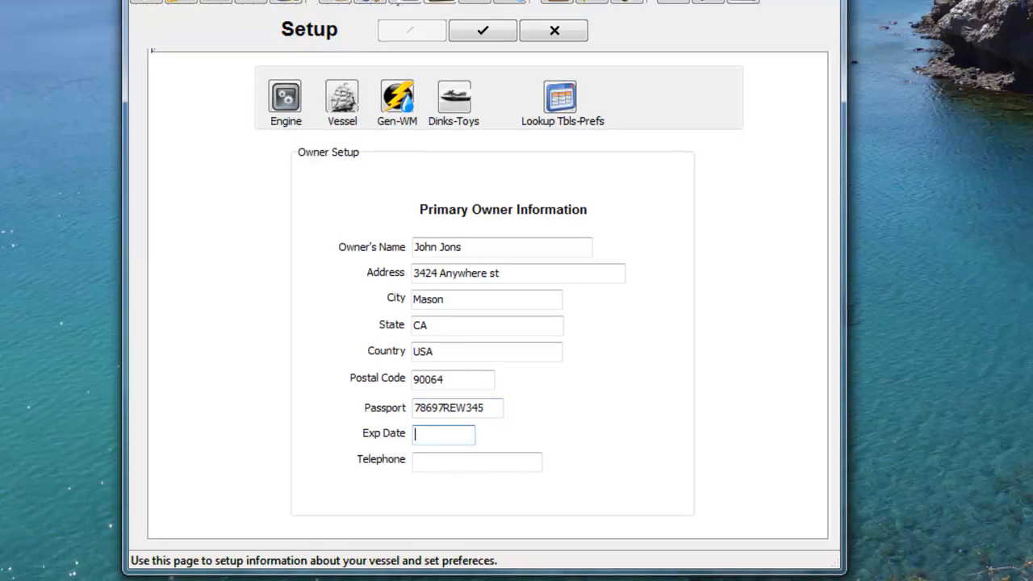
{"action": "key", "text": "Tab"}
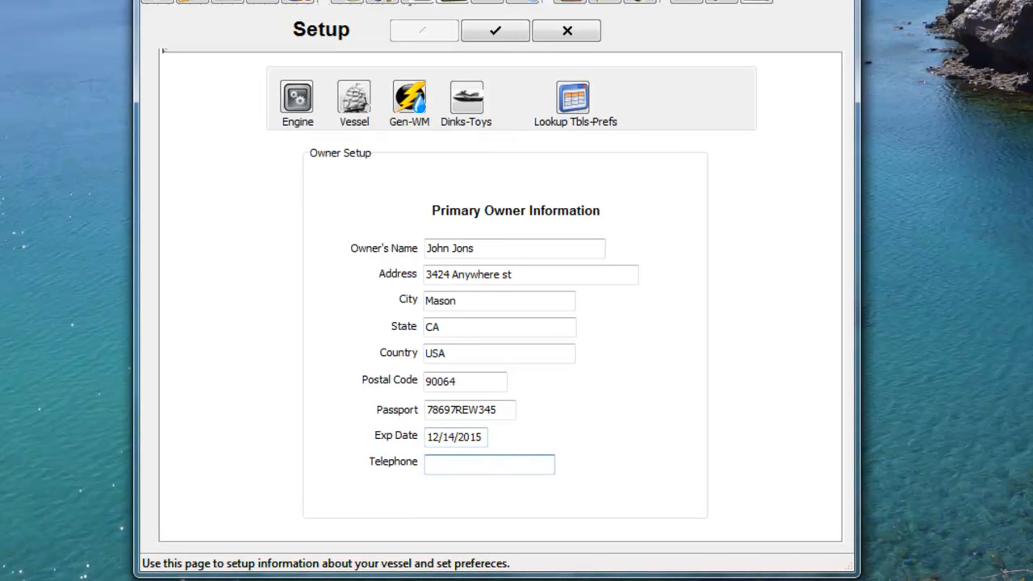
Step: Enter the owner's telephone number and save the owner record
{"action": "type", "text": "818"}
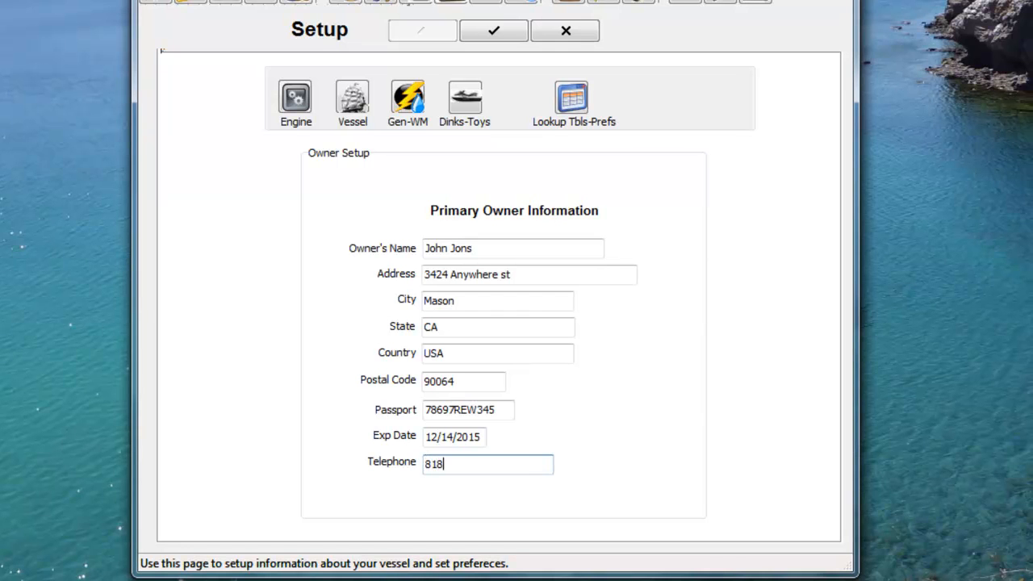
{"action": "type", "text": "-555-4562"}
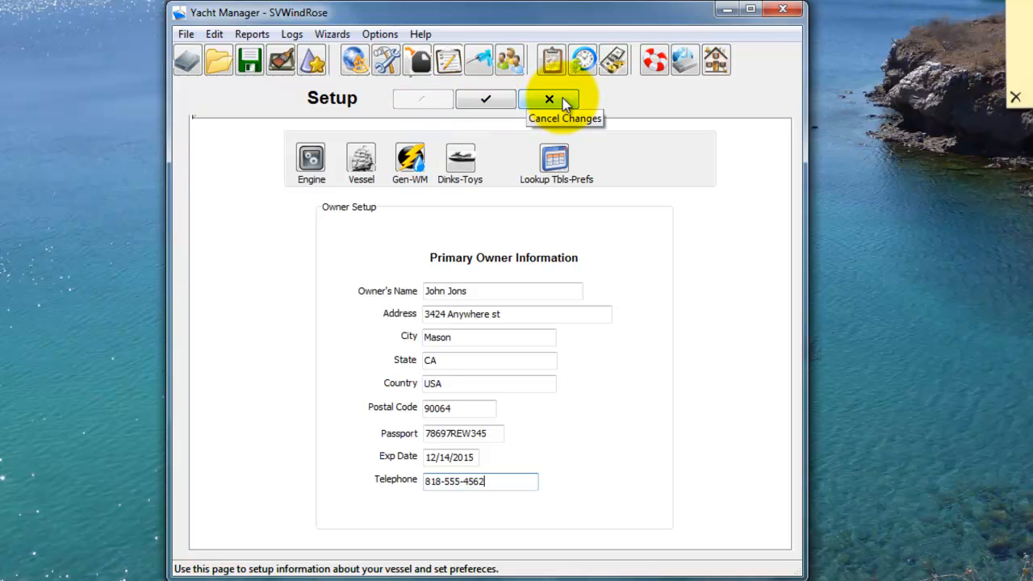
{"action": "left_click", "coordinate": [488, 99]}
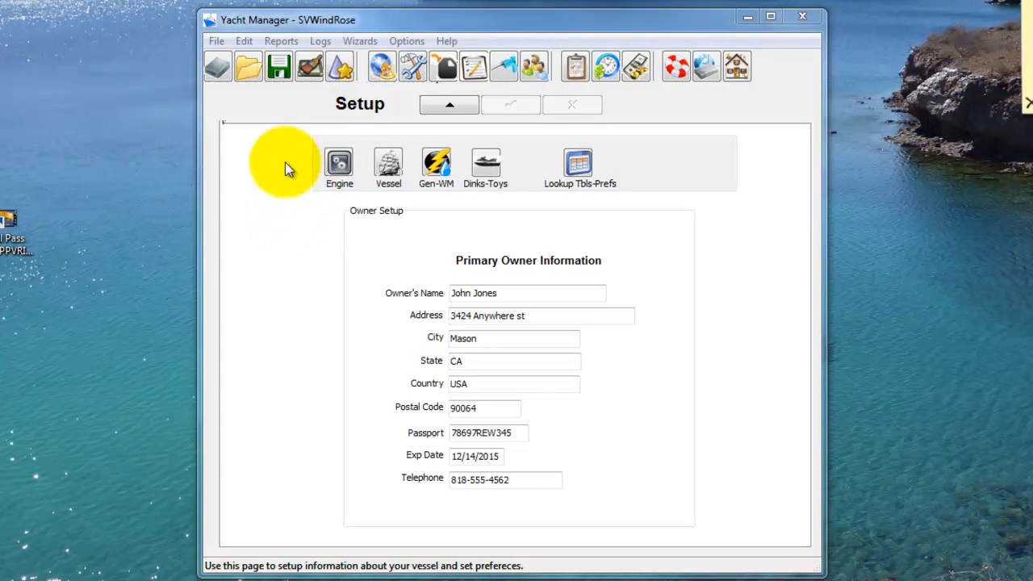
Step: Open the engine setup, try the two-engine option, and set the number of engines back to One
{"action": "left_click", "coordinate": [339, 166]}
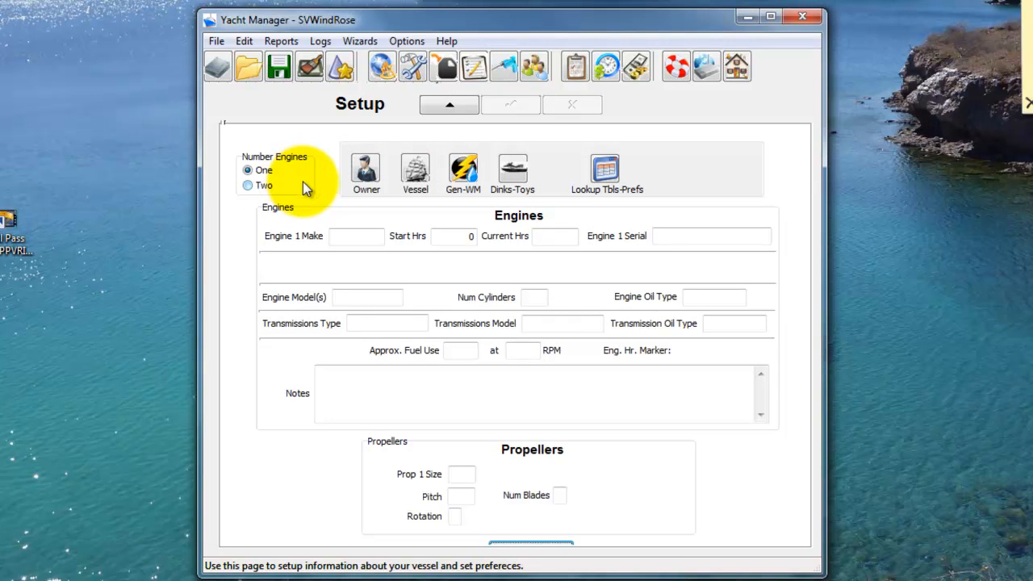
{"action": "left_click", "coordinate": [248, 171]}
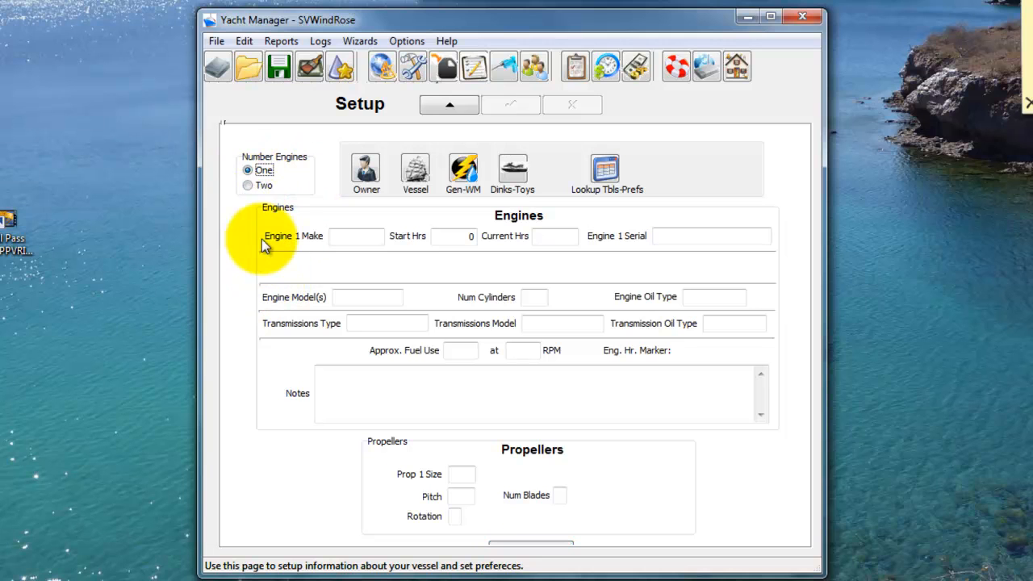
{"action": "left_click", "coordinate": [252, 186]}
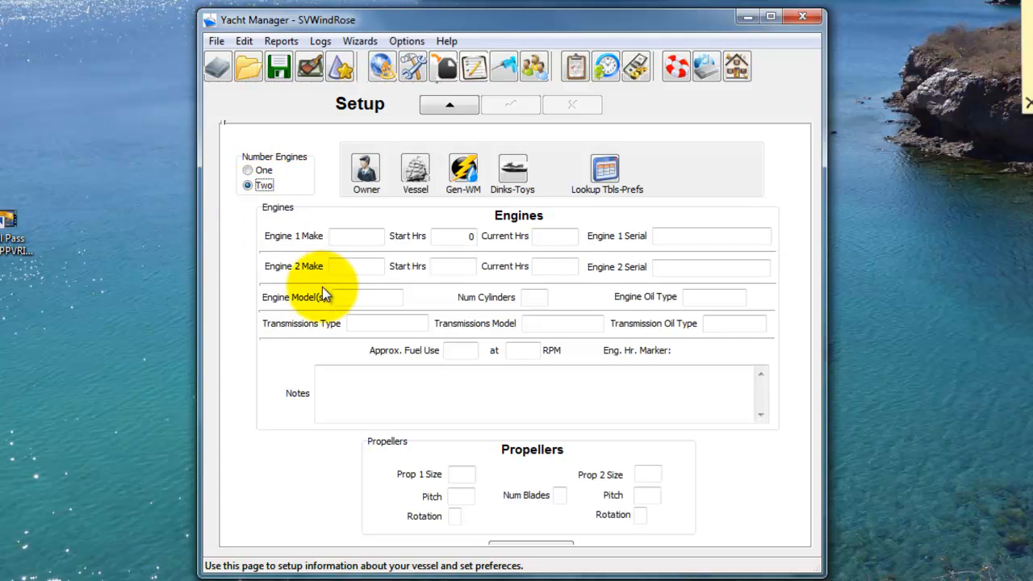
{"action": "left_click", "coordinate": [249, 171]}
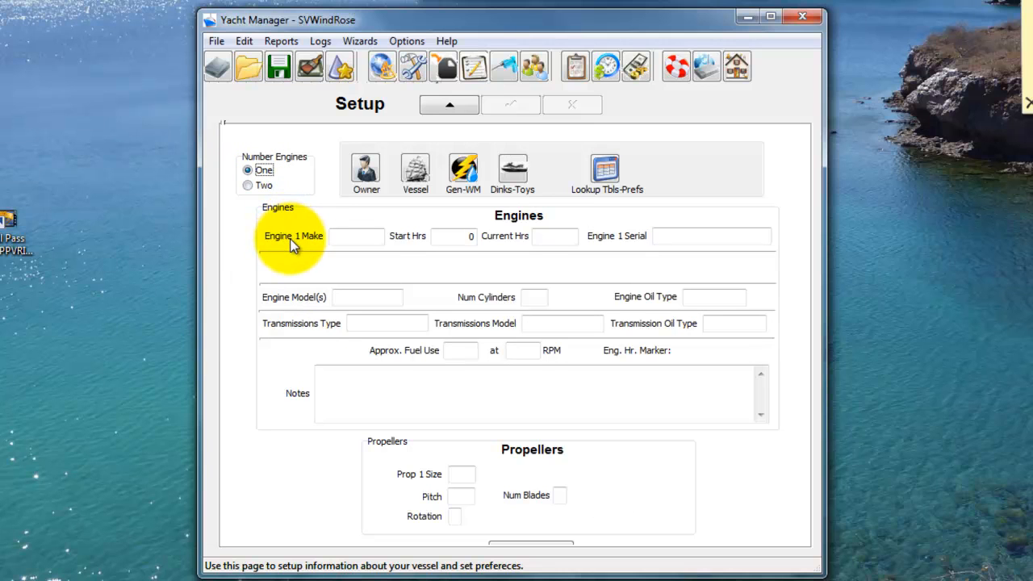
Step: Enable editing of the engine setup and set the Engine 1 make to Perkins
{"action": "left_click", "coordinate": [340, 238]}
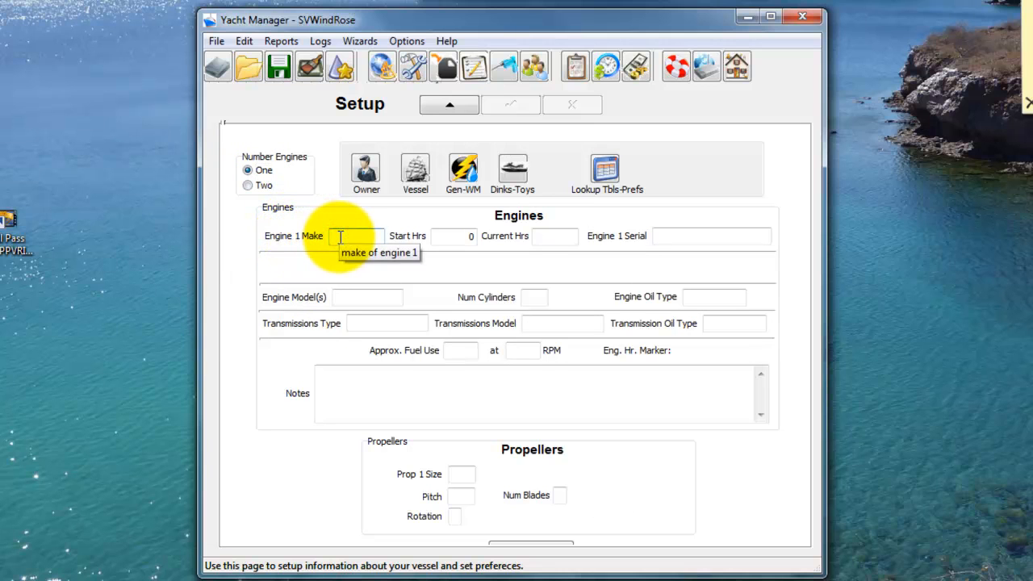
{"action": "left_click", "coordinate": [453, 105]}
{"action": "left_click", "coordinate": [359, 236]}
{"action": "type", "text": "Perkin"}
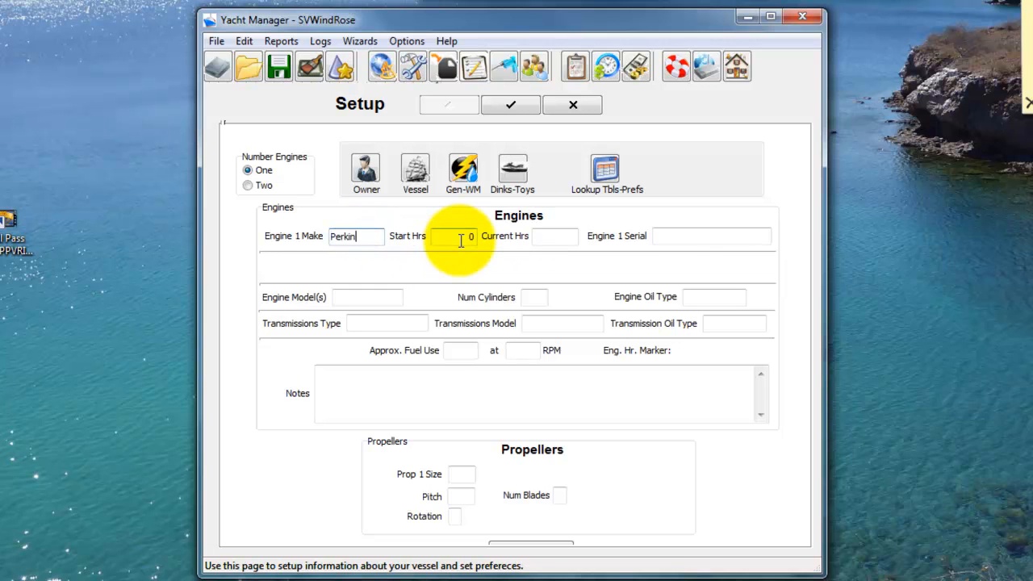
Step: Set Engine 1's start hours to 4315 and current hours to 4561
{"action": "key", "text": "Tab"}
{"action": "key", "text": "Tab"}
{"action": "type", "text": "45"}
{"action": "type", "text": "21"}
{"action": "key", "text": "BackSpace"}
{"action": "key", "text": "BackSpace"}
{"action": "type", "text": "61"}
{"action": "key", "text": "Tab"}
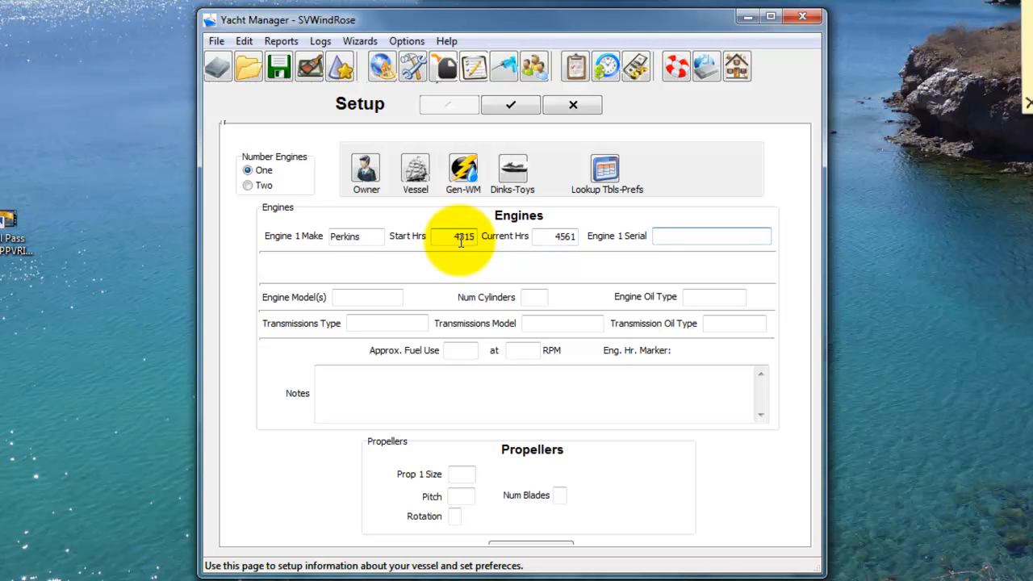
Step: Set the Engine 1 serial to 4578HF45781
{"action": "type", "text": "4578HF45781"}
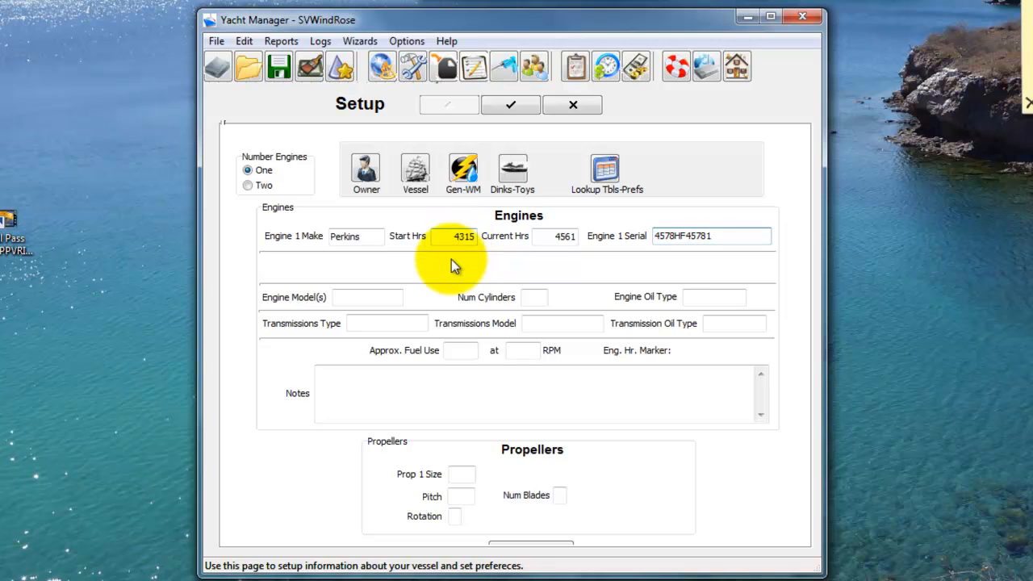
Step: Specify engine model 4-108 with 4 cylinders and 30W Diesel as the engine oil type
{"action": "key", "text": "Tab"}
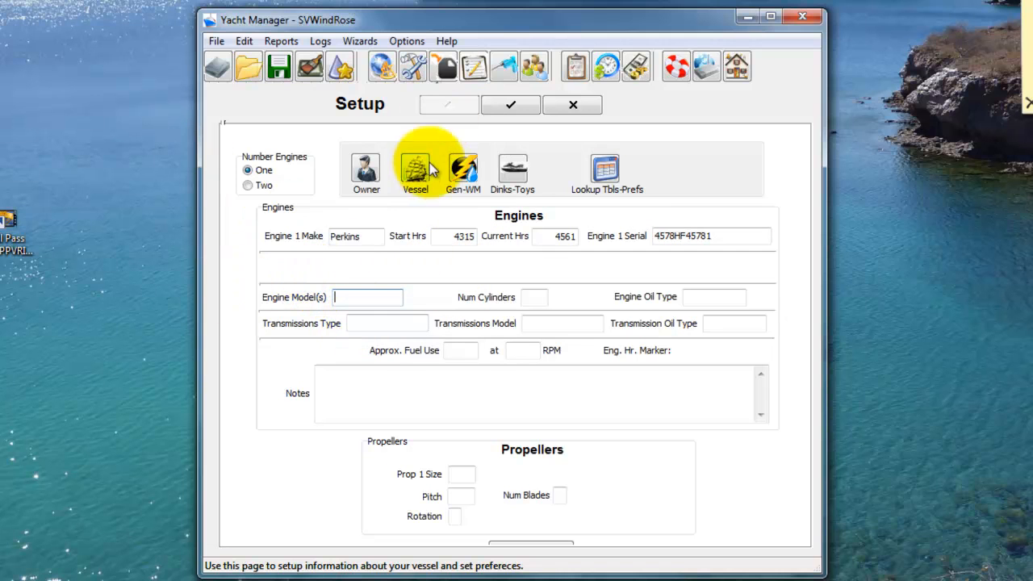
{"action": "type", "text": "4-108"}
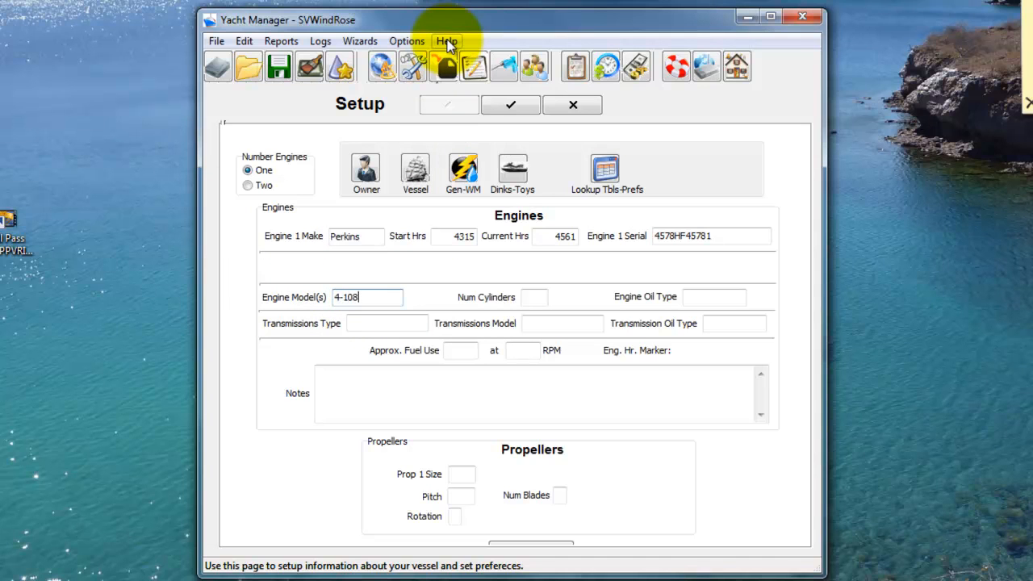
{"action": "key", "text": "Tab"}
{"action": "type", "text": "4"}
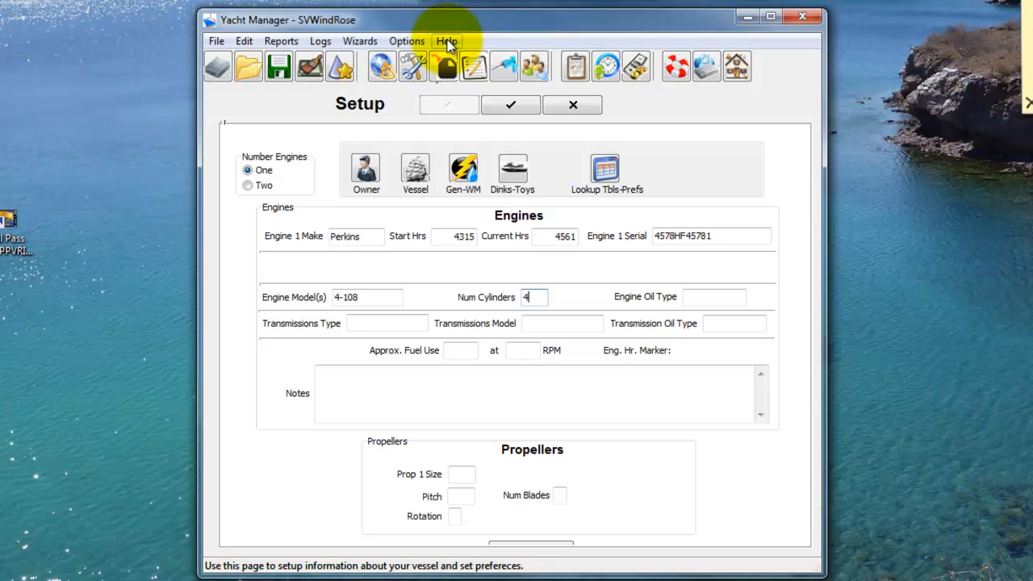
{"action": "key", "text": "Tab"}
{"action": "type", "text": "30W D"}
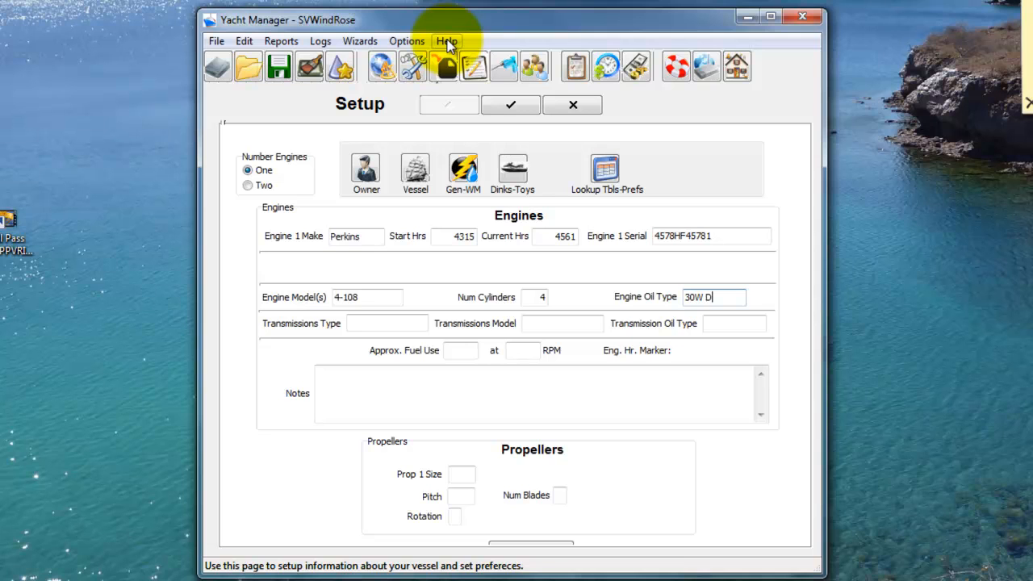
{"action": "type", "text": "iesel"}
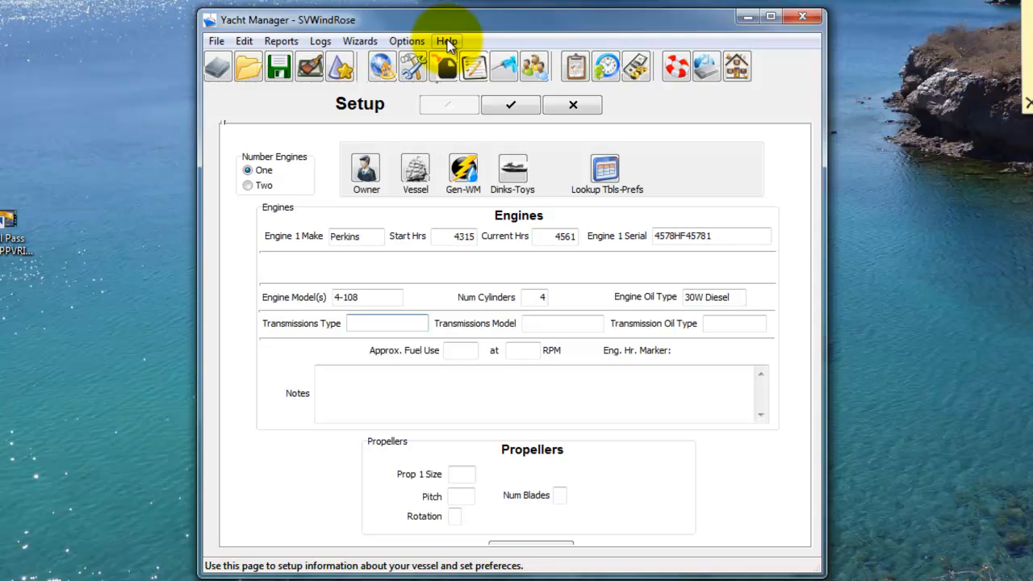
Step: Set the transmission type to Hydrolic
{"action": "type", "text": "Hydrolic"}
{"action": "key", "text": "Tab"}
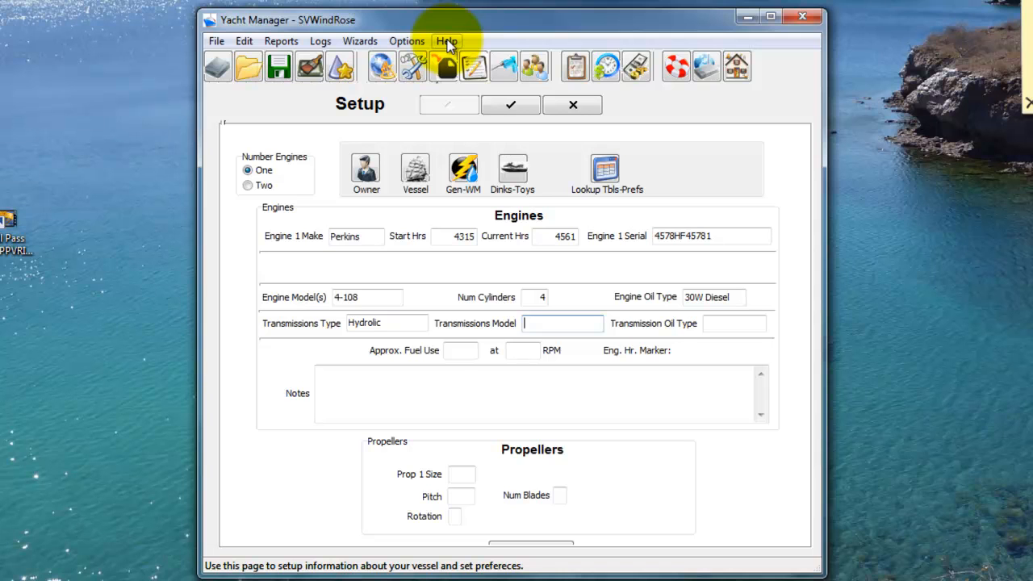
Step: Replace the transmission type with Borg Warner
{"action": "double_click", "coordinate": [390, 323]}
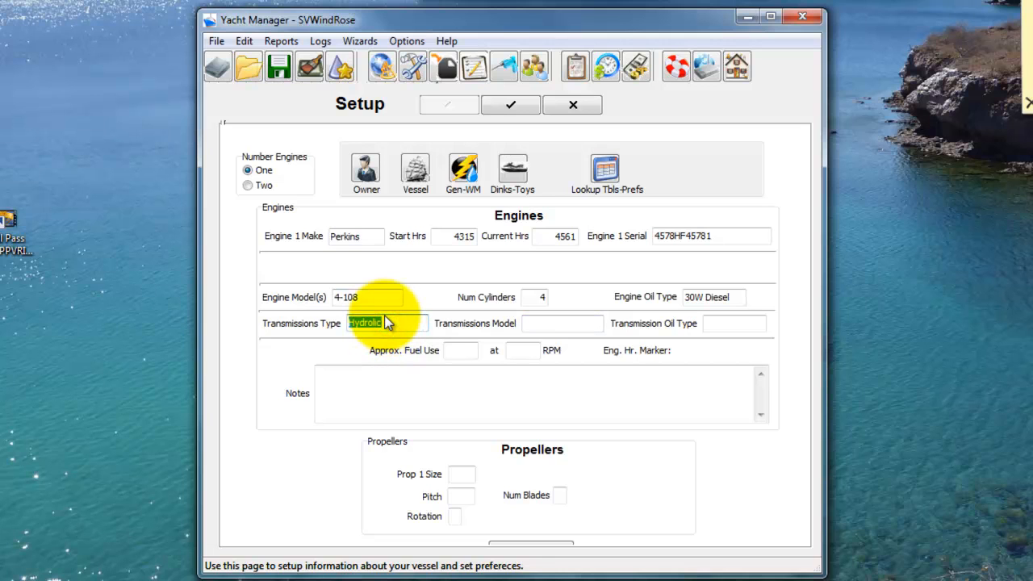
{"action": "type", "text": "Borg Warner"}
{"action": "key", "text": "Tab"}
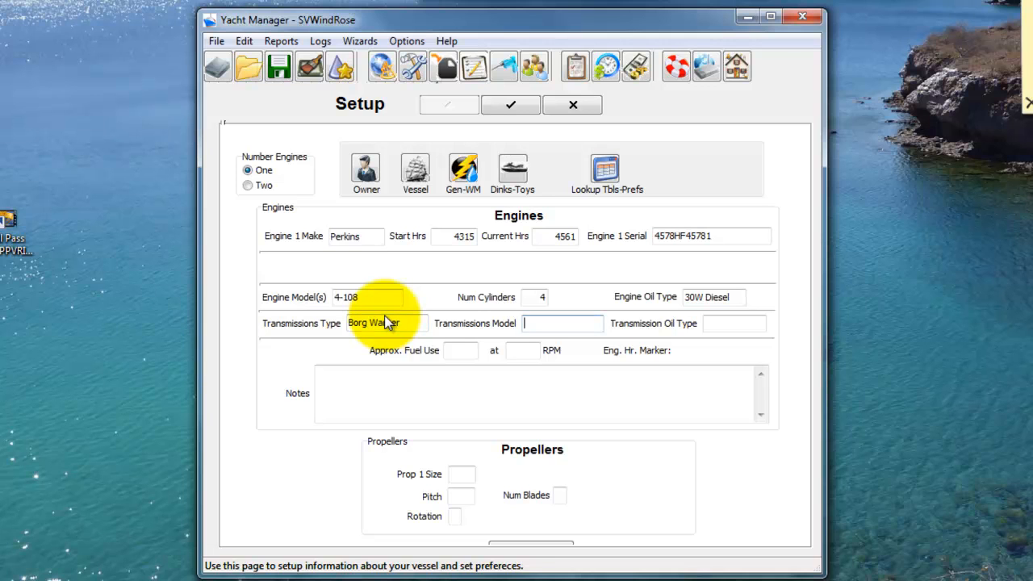
Step: Leave the transmission model empty and set the transmission oil type to 30W Diesel
{"action": "key", "text": "Tab"}
{"action": "type", "text": "30W Diesel"}
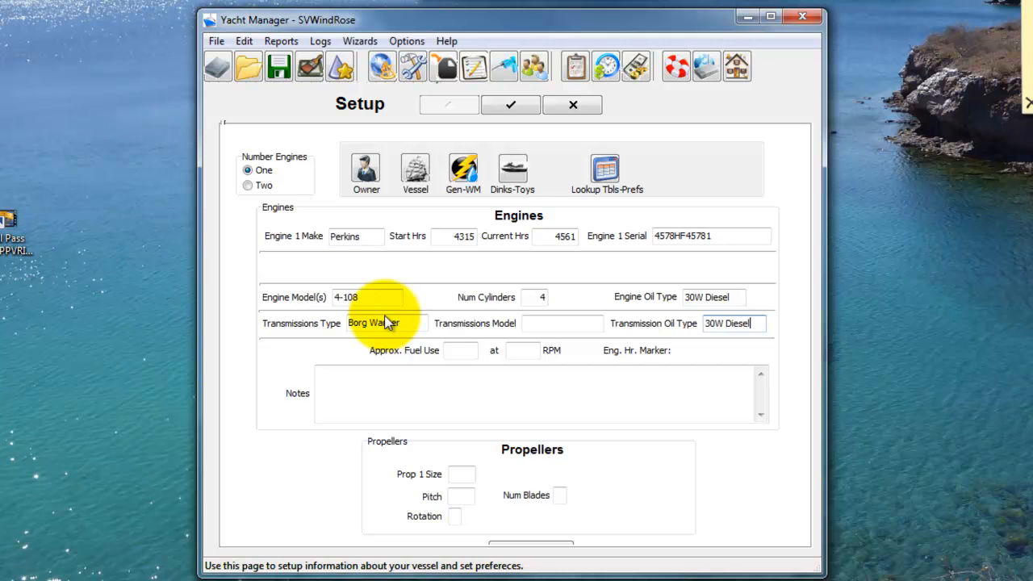
Step: Set the engine's approximate fuel use to 0.68 at 1400 RPM and leave the engine notes empty
{"action": "key", "text": "Tab"}
{"action": "type", "text": "68"}
{"action": "key", "text": "Tab"}
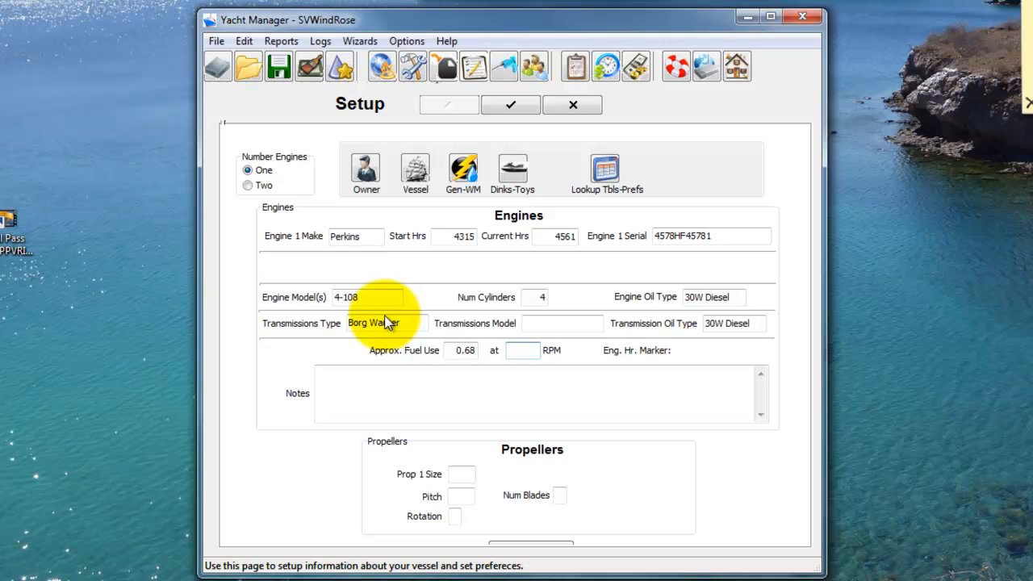
{"action": "type", "text": "1400"}
{"action": "key", "text": "Tab"}
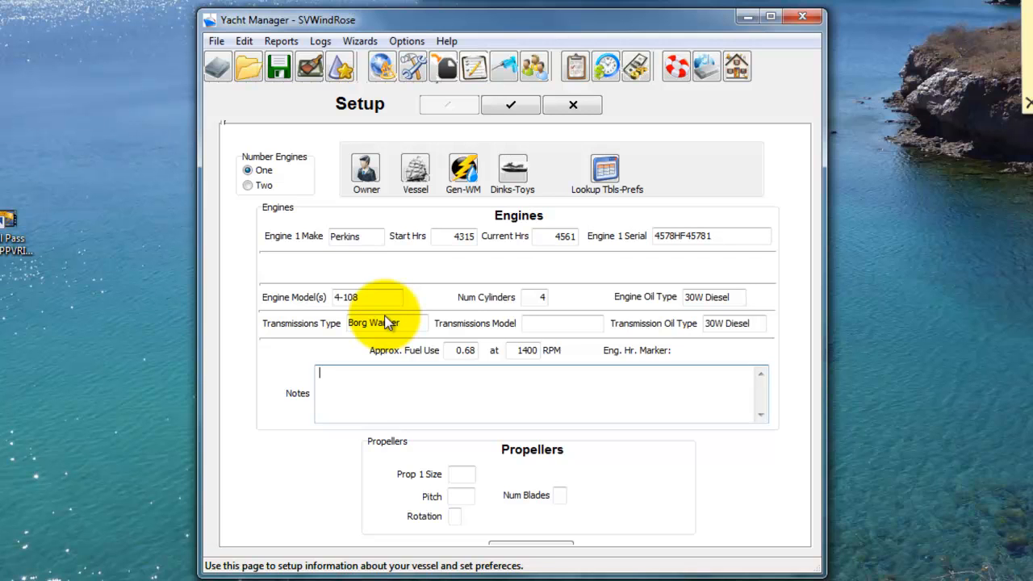
{"action": "key", "text": "Tab"}
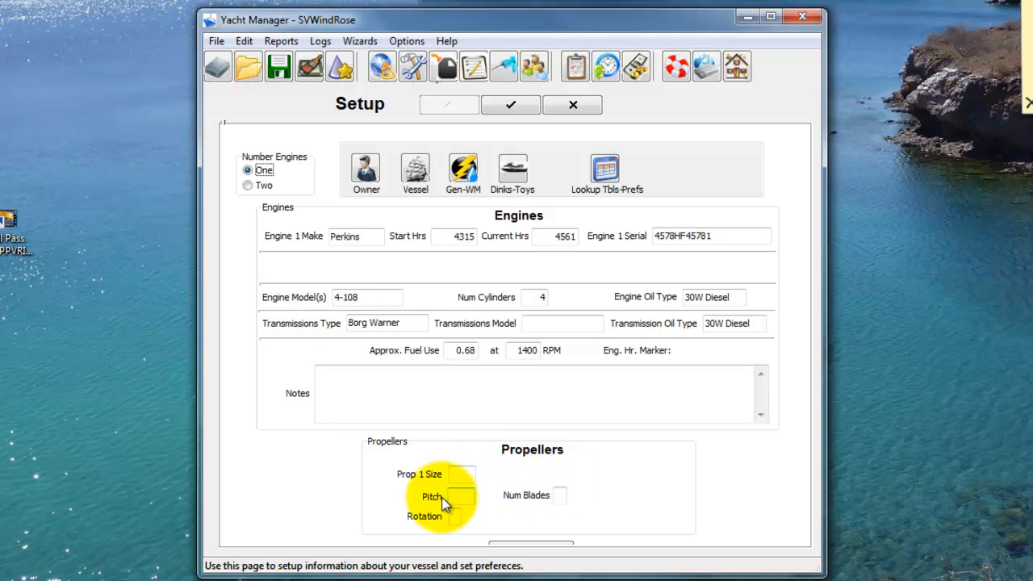
Step: Enter propeller 1 size 12, pitch 11, rotation R and 3 blades, and save the engine setup
{"action": "left_click", "coordinate": [460, 475]}
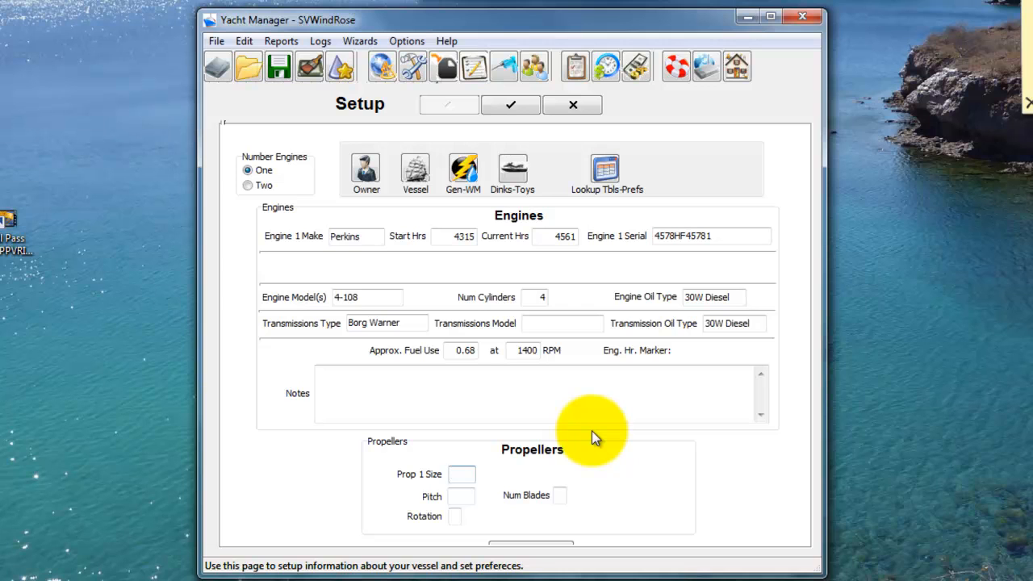
{"action": "type", "text": "12"}
{"action": "key", "text": "Tab"}
{"action": "type", "text": "11"}
{"action": "key", "text": "Tab"}
{"action": "type", "text": "R"}
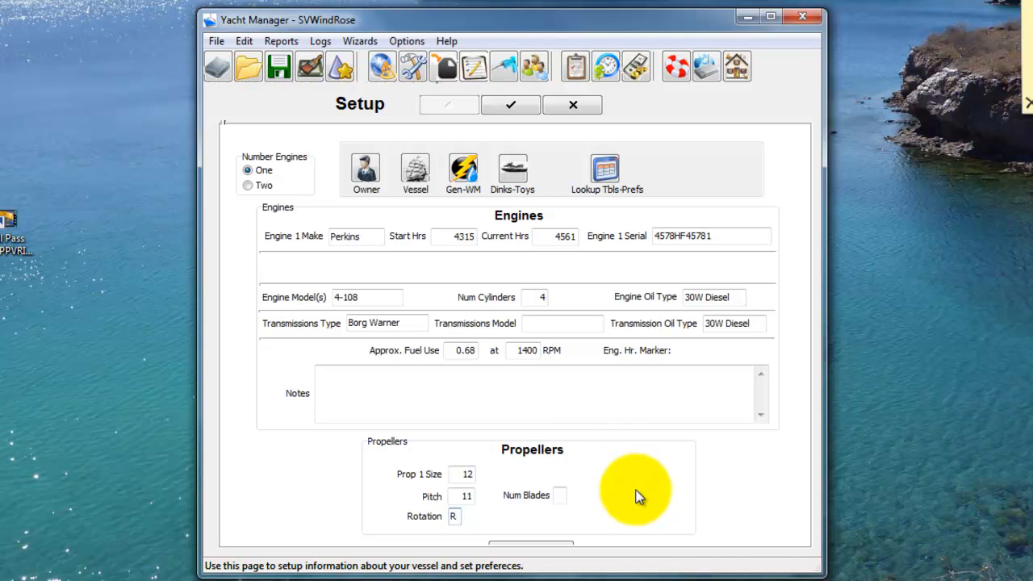
{"action": "key", "text": "Tab"}
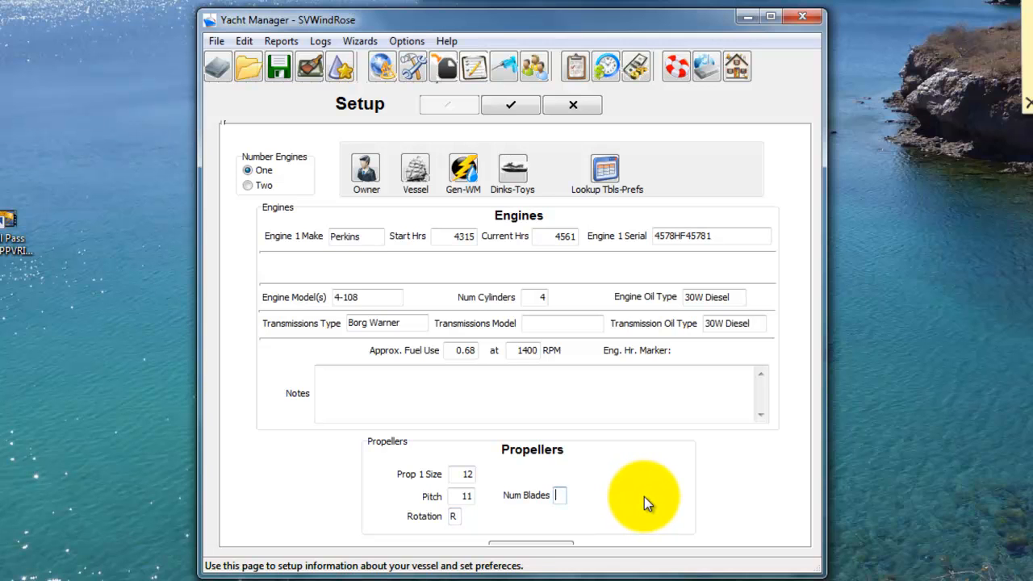
{"action": "type", "text": "3"}
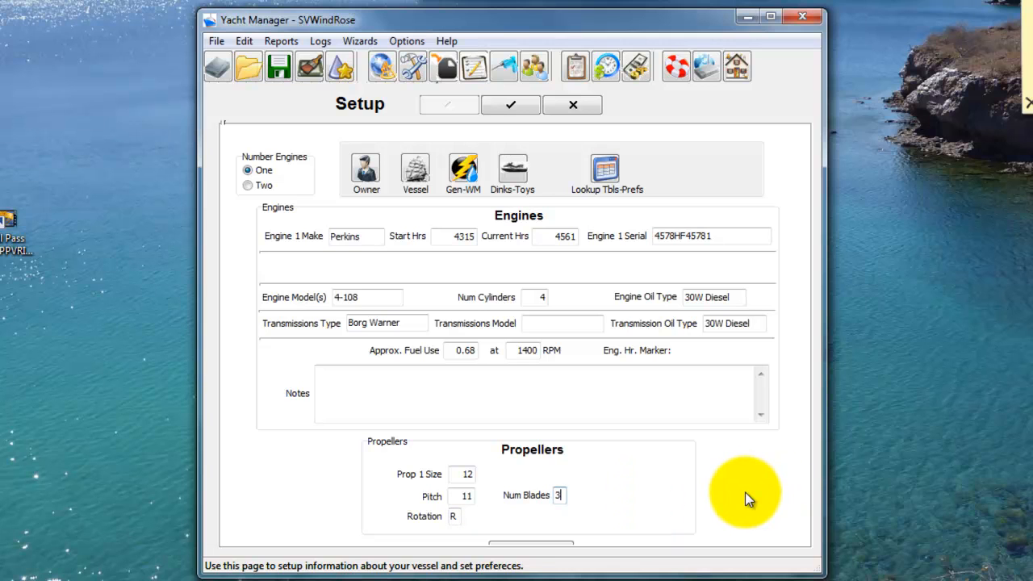
{"action": "left_click_drag", "start_coordinate": [742, 575], "coordinate": [751, 580]}
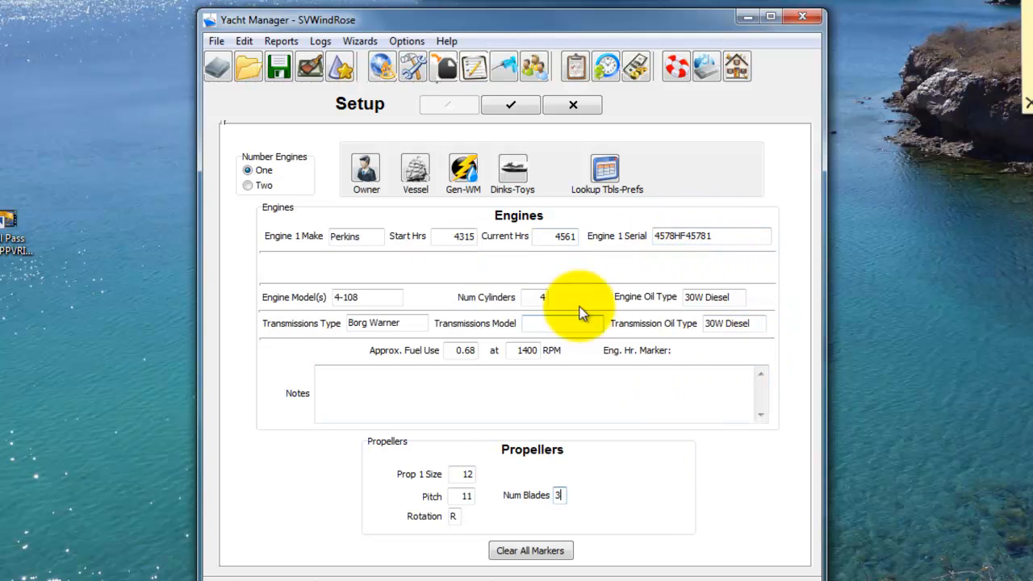
{"action": "left_click", "coordinate": [515, 105]}
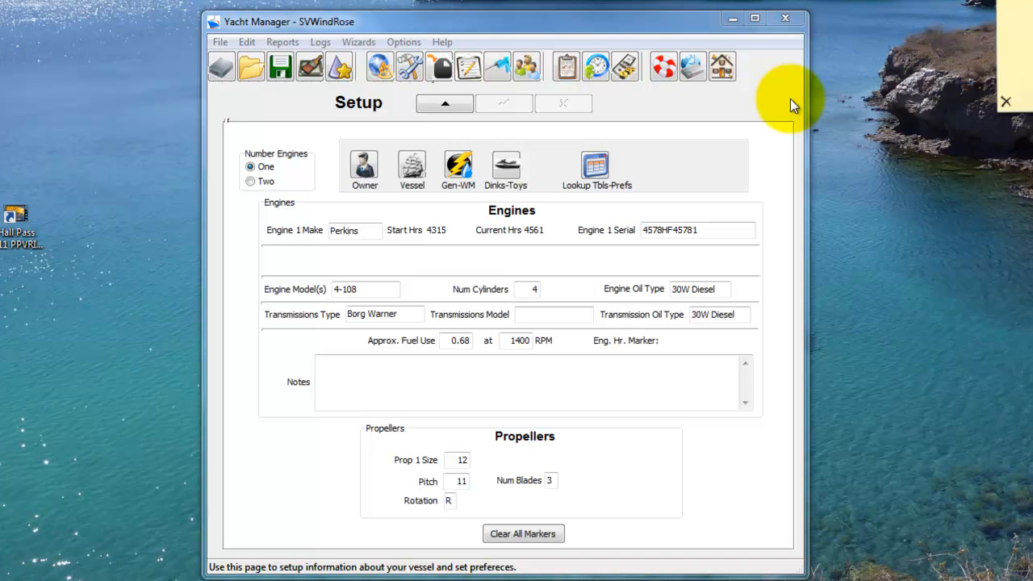
Step: Open the vessel information page and its list of tanks
{"action": "left_click", "coordinate": [413, 170]}
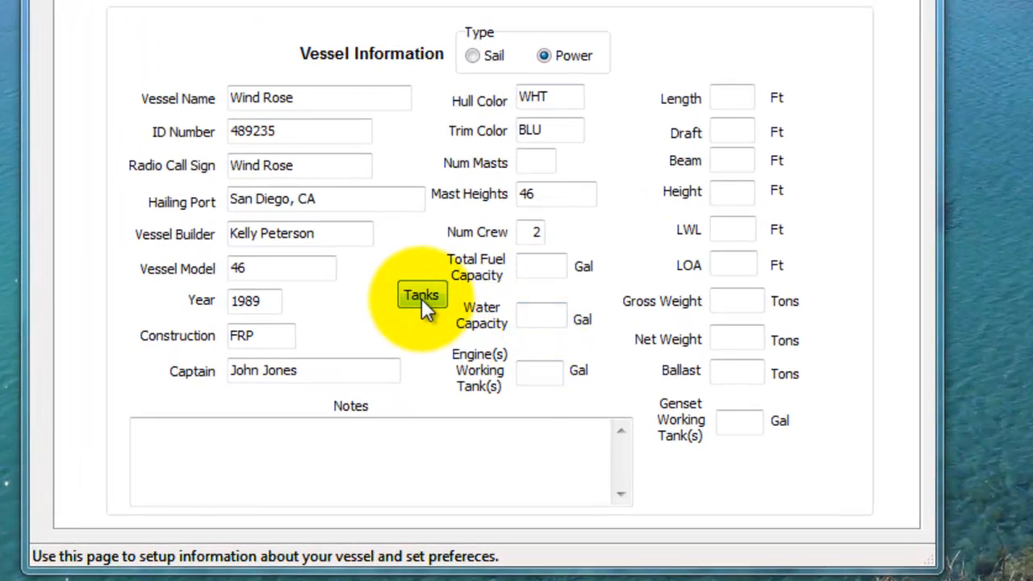
{"action": "left_click", "coordinate": [421, 295]}
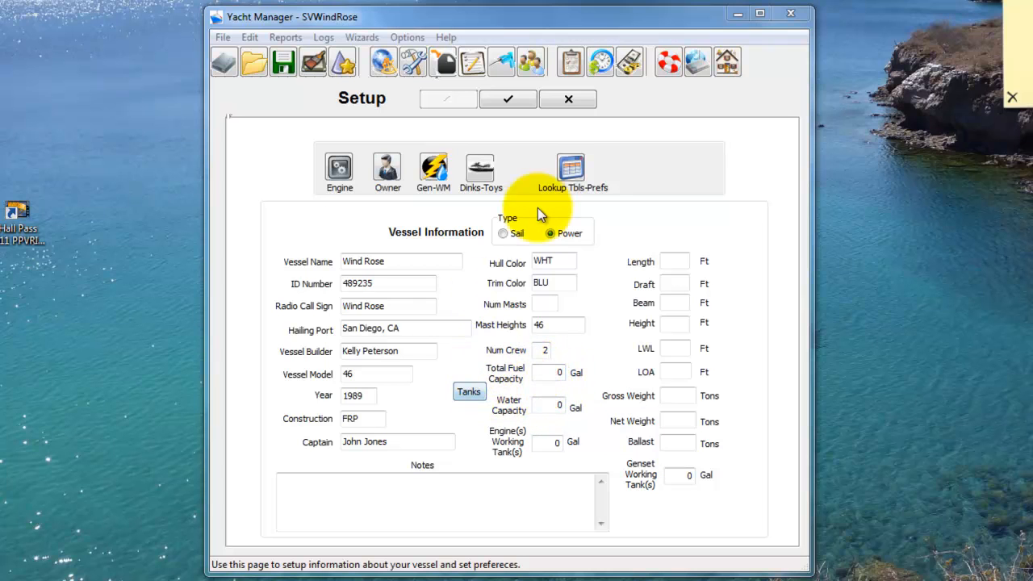
{"action": "left_click", "coordinate": [469, 392]}
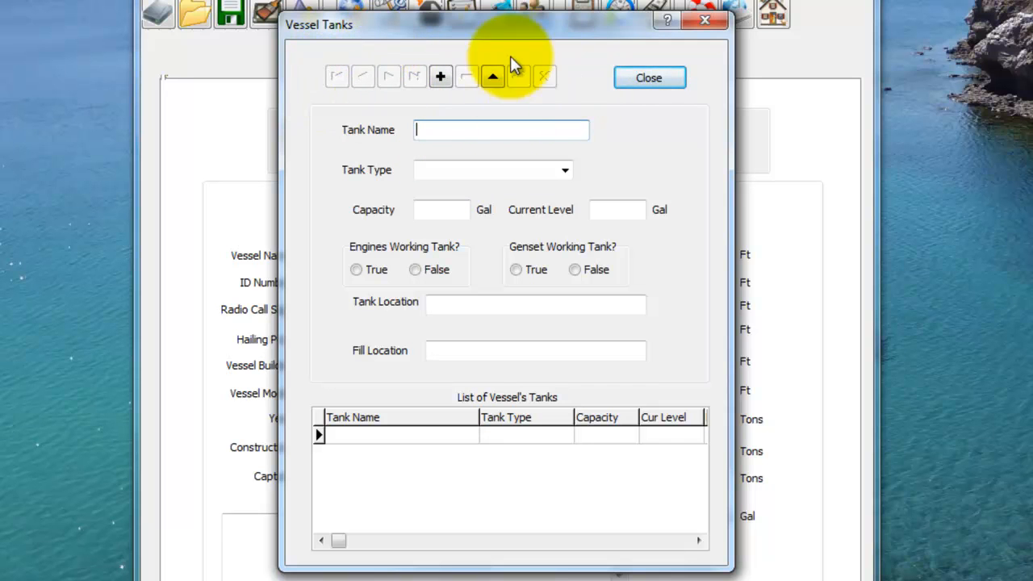
Step: Add a fuel tank named TANK1 with a capacity of 75 gallons and a current level of 75 gallons
{"action": "left_click", "coordinate": [441, 77]}
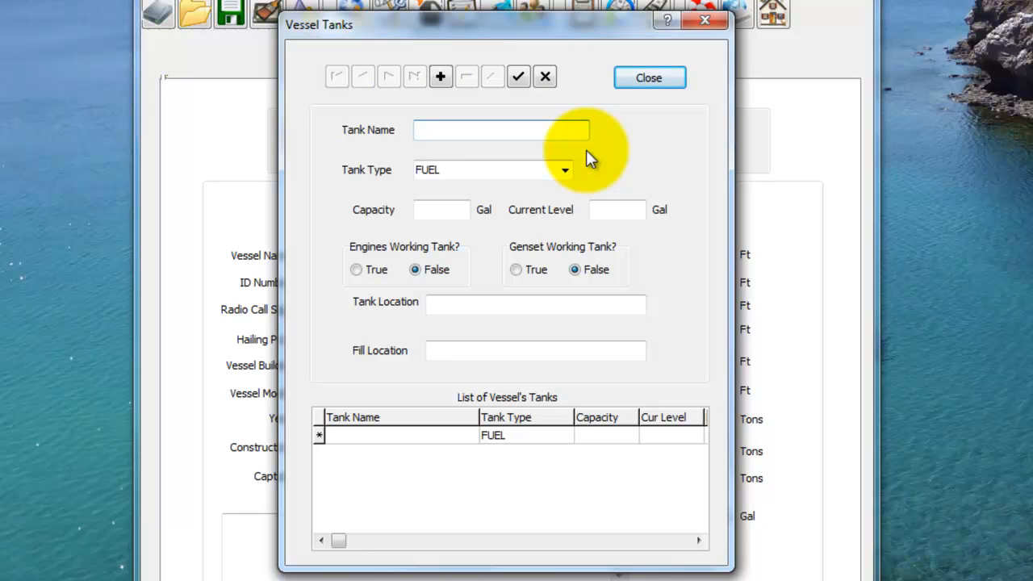
{"action": "type", "text": "TANK1"}
{"action": "key", "text": "Tab"}
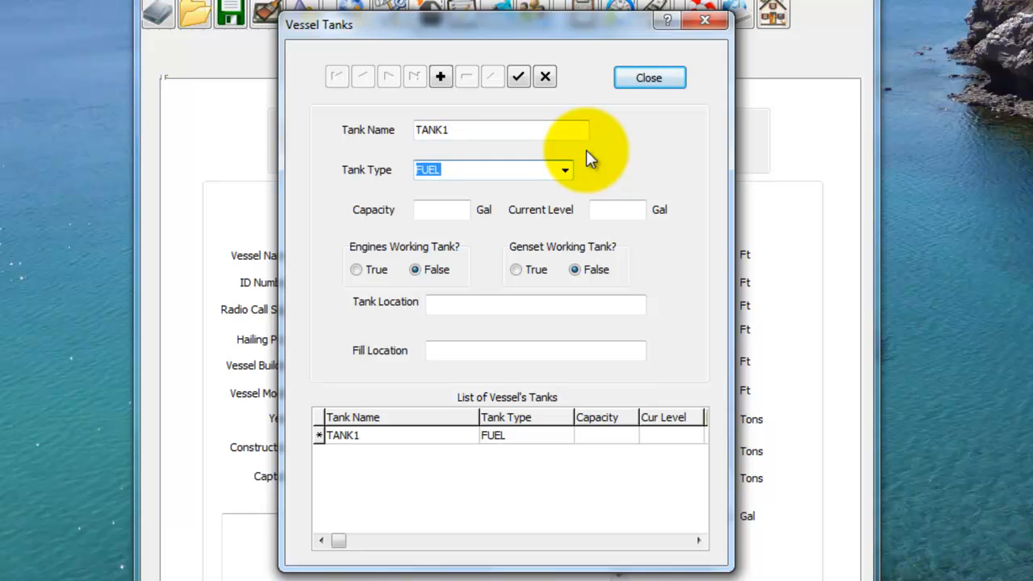
{"action": "key", "text": "Tab"}
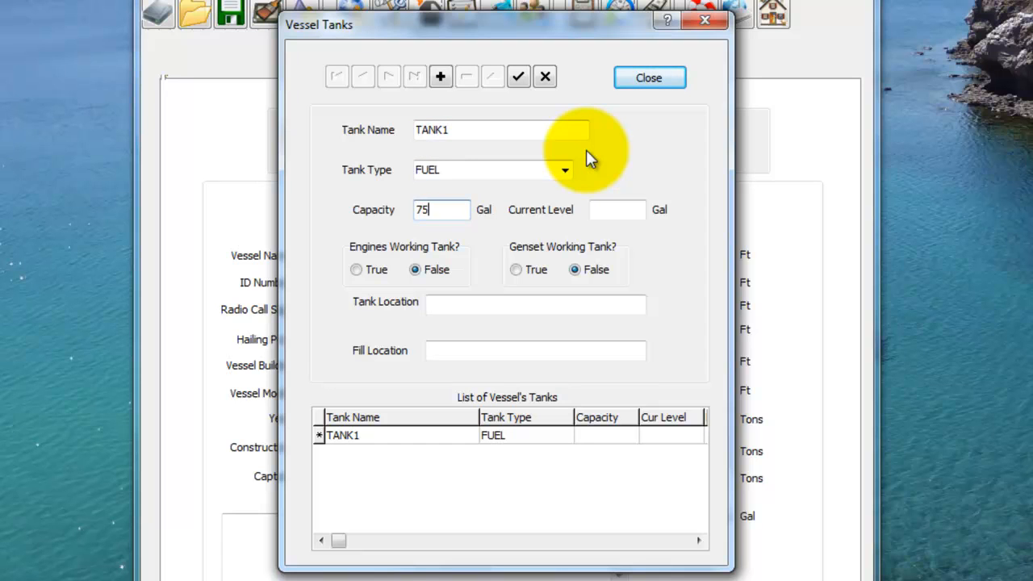
{"action": "key", "text": "Tab"}
{"action": "type", "text": "75"}
{"action": "key", "text": "Tab"}
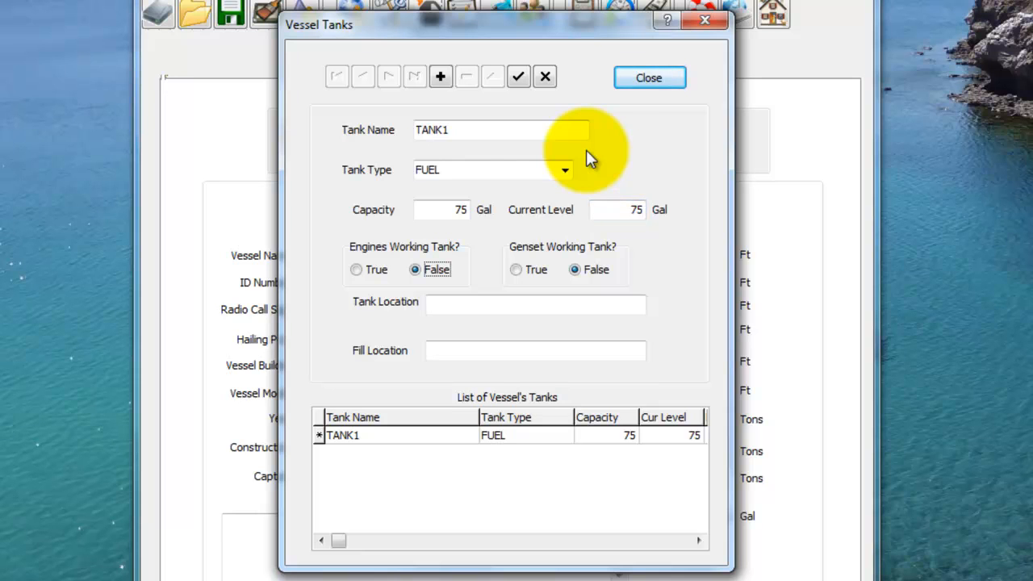
Step: Make TANK1 the engine's working tank, set its tank and fill locations to STBD FWD, and save the record
{"action": "left_click", "coordinate": [357, 272]}
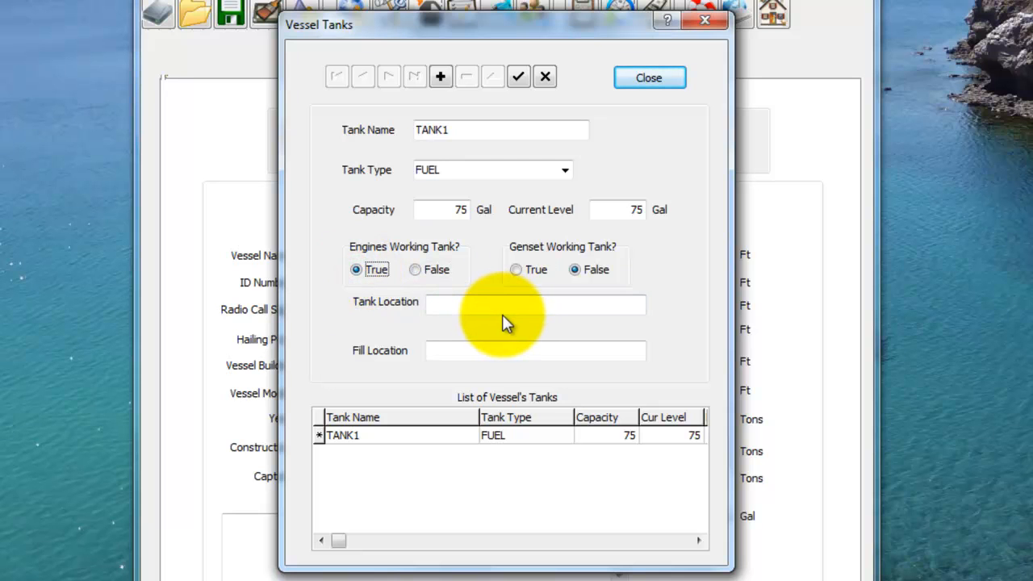
{"action": "key", "text": "Tab"}
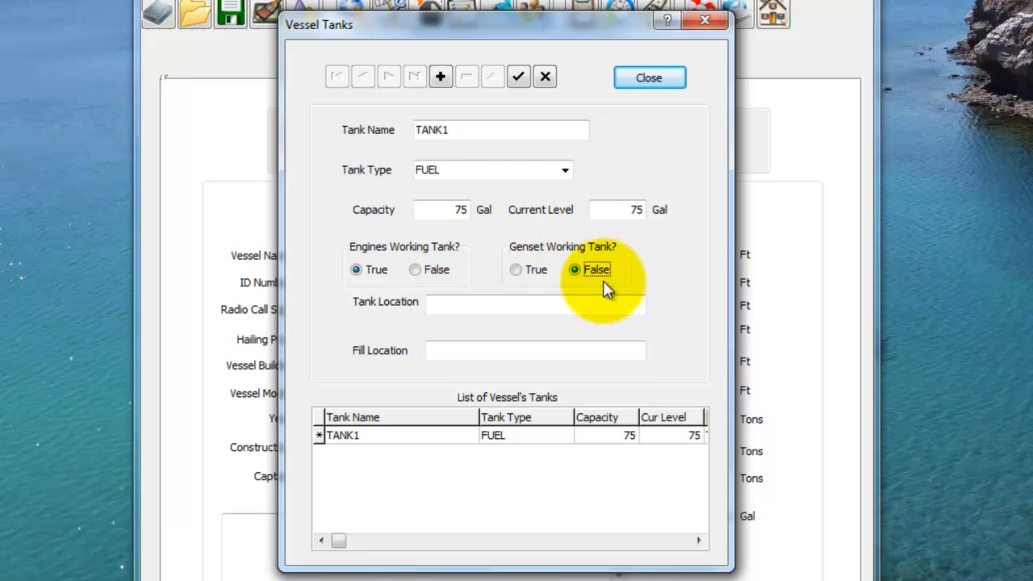
{"action": "left_click", "coordinate": [520, 309]}
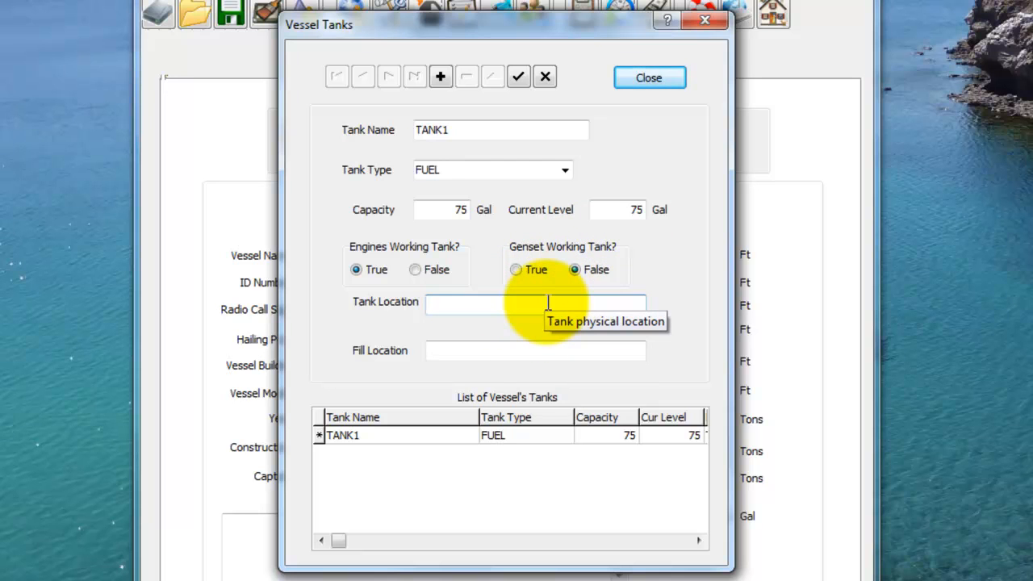
{"action": "type", "text": "STB"}
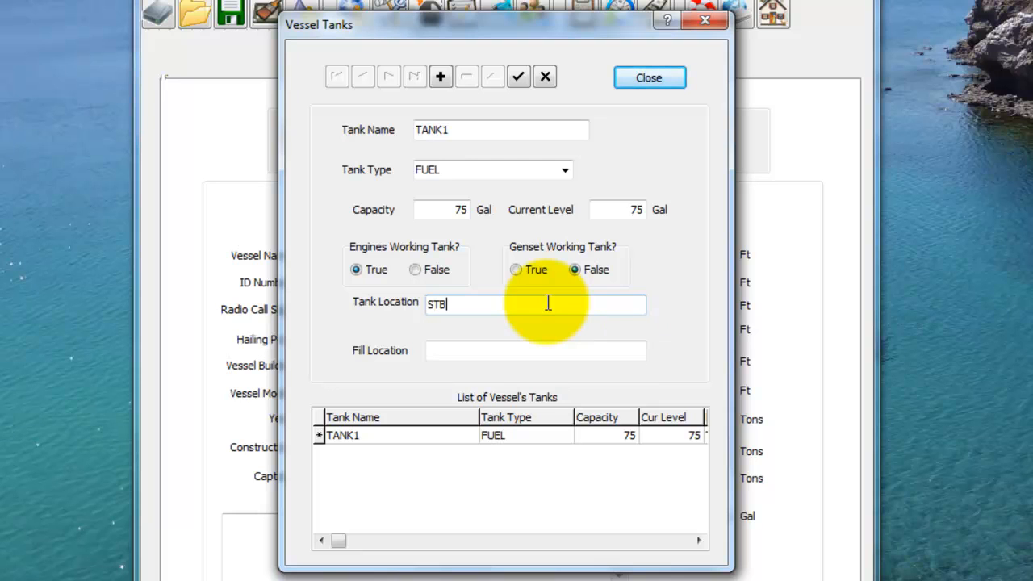
{"action": "type", "text": "D FWD"}
{"action": "key", "text": "Tab"}
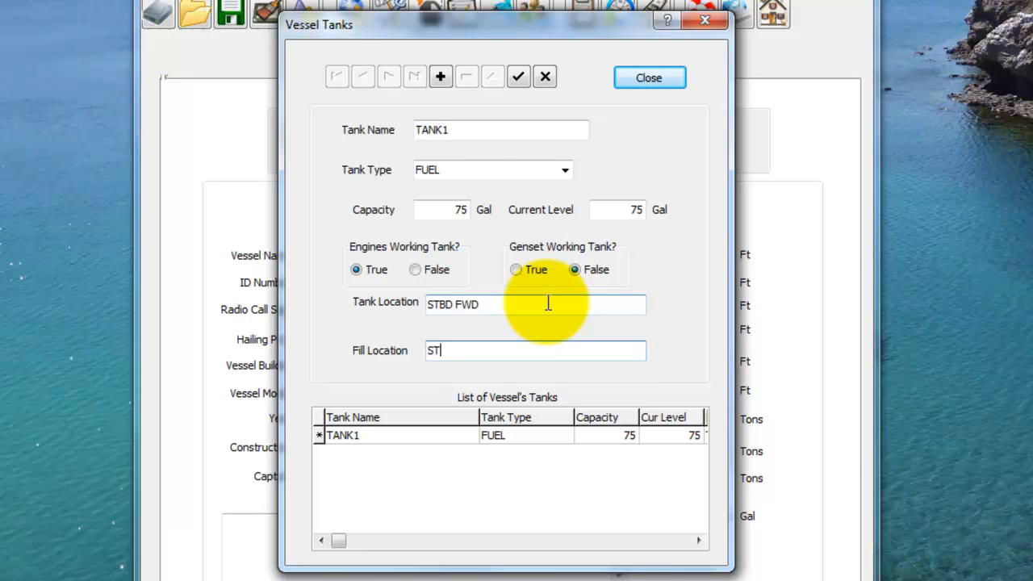
{"action": "type", "text": "STBD FWD"}
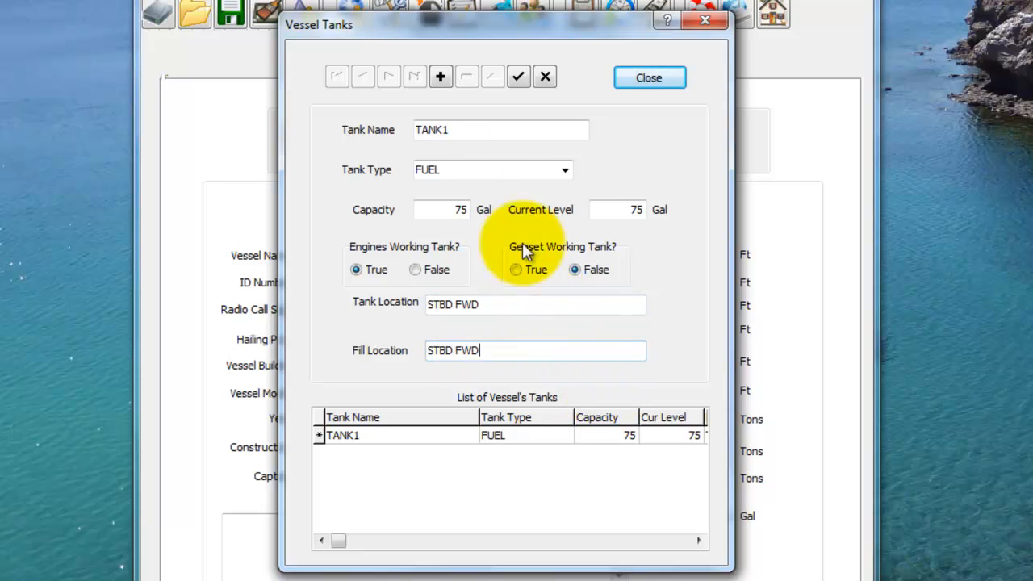
{"action": "left_click", "coordinate": [519, 76]}
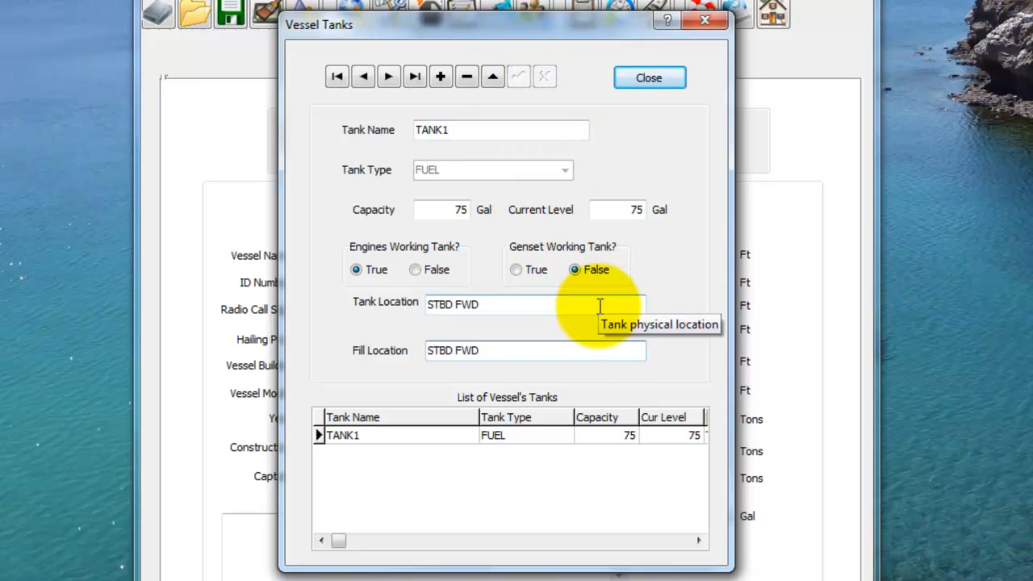
{"action": "left_click", "coordinate": [657, 79]}
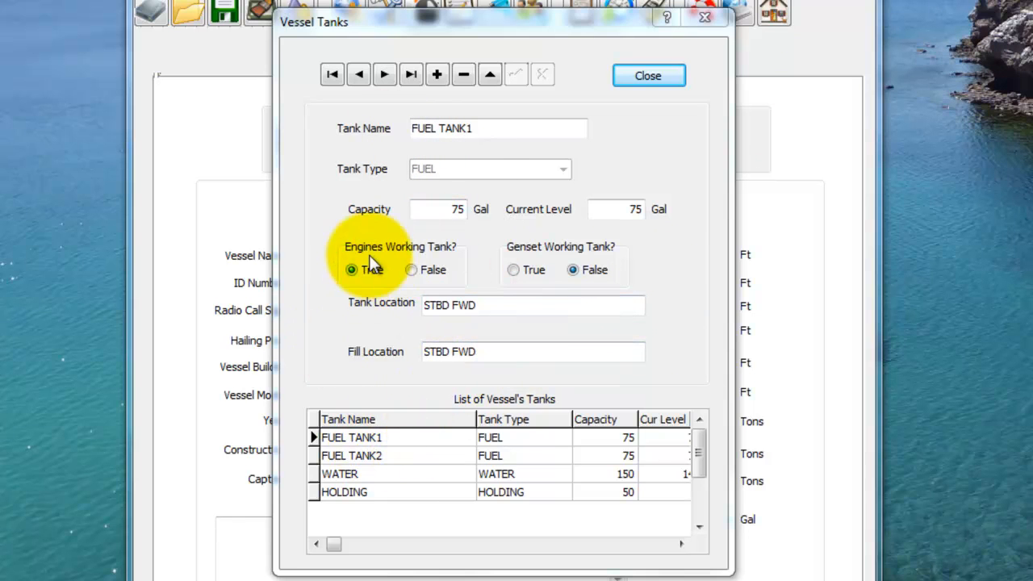
Step: Review the records of FUEL TANK2, the WATER tank and the HOLDING tank
{"action": "left_click", "coordinate": [414, 456]}
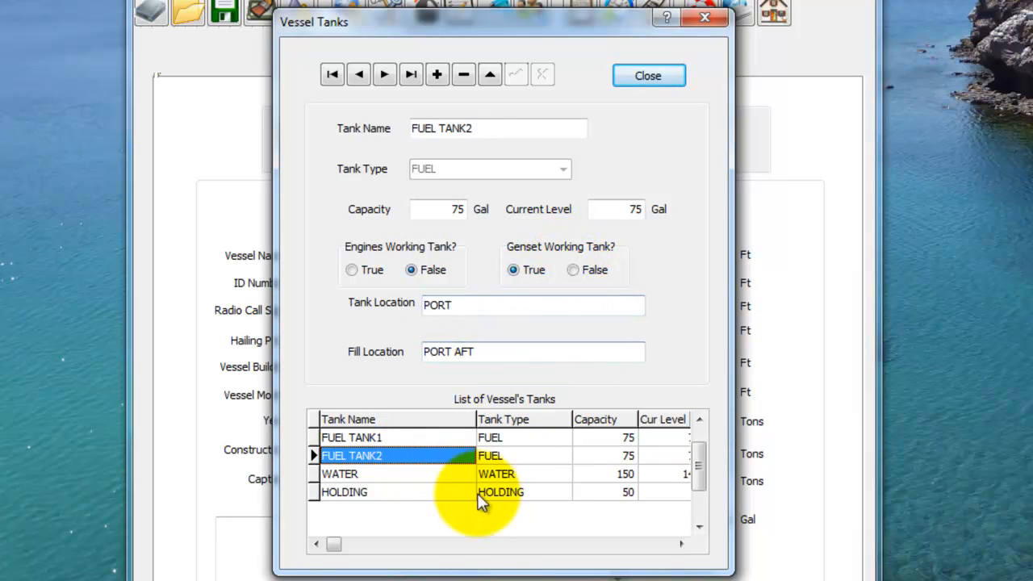
{"action": "left_click", "coordinate": [418, 476]}
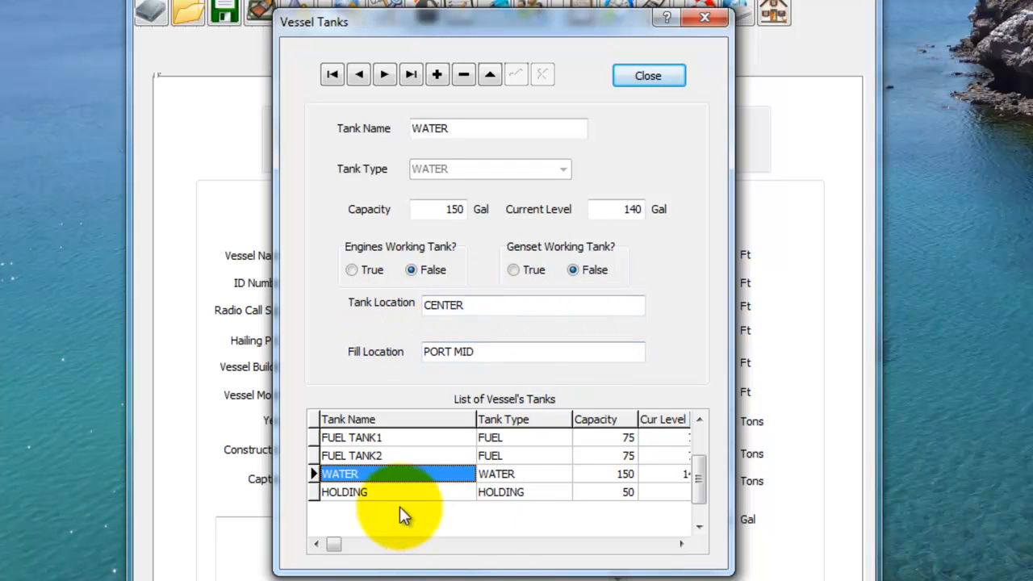
{"action": "left_click", "coordinate": [420, 492]}
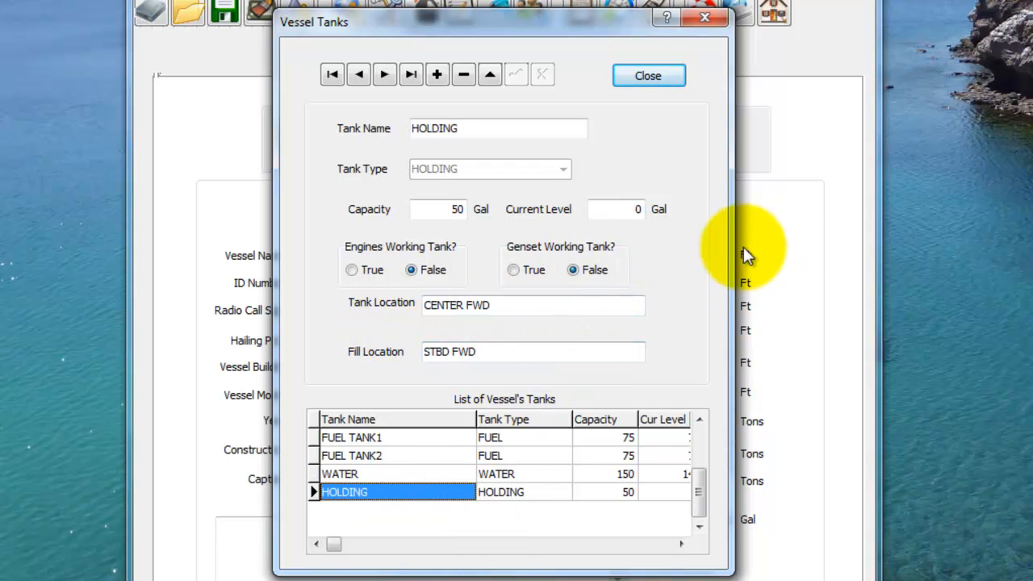
Step: Close the tank list and save the vessel information
{"action": "left_click", "coordinate": [648, 76]}
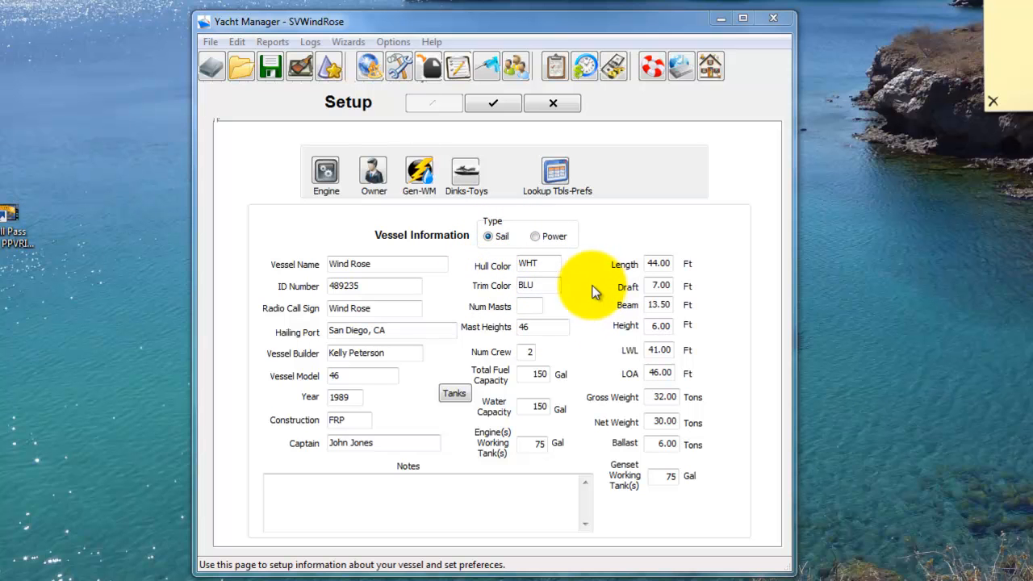
{"action": "left_click", "coordinate": [497, 103]}
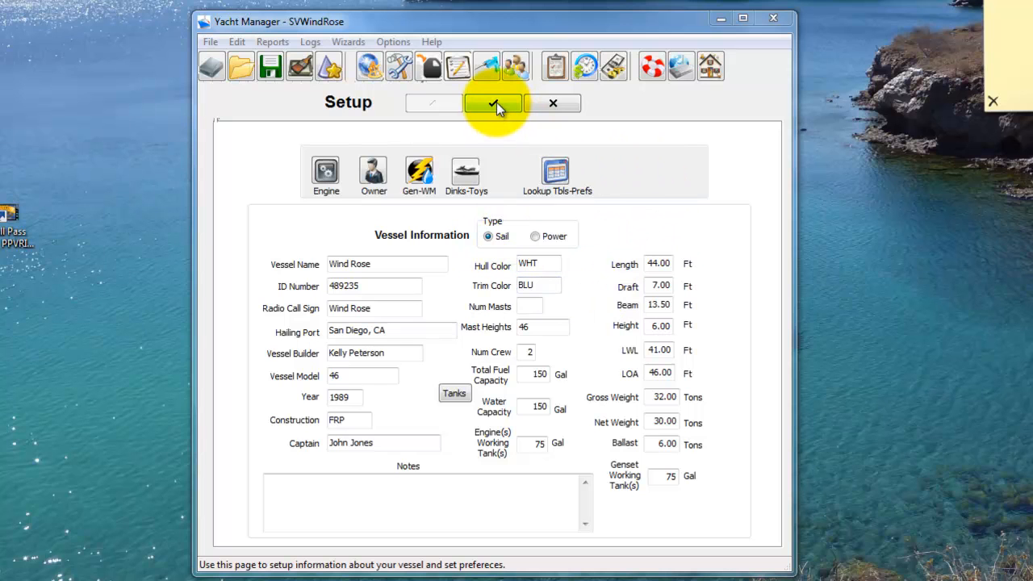
{"action": "left_click", "coordinate": [496, 103]}
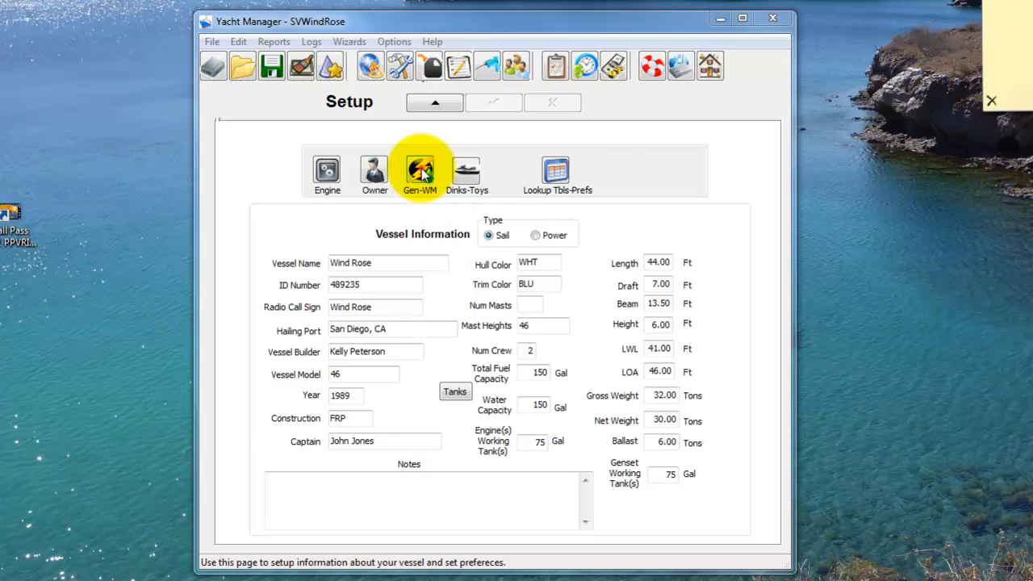
Step: On the generator and water maker page, enter Northern Lights as generator one's make and LK3428B as its model
{"action": "left_click", "coordinate": [422, 172]}
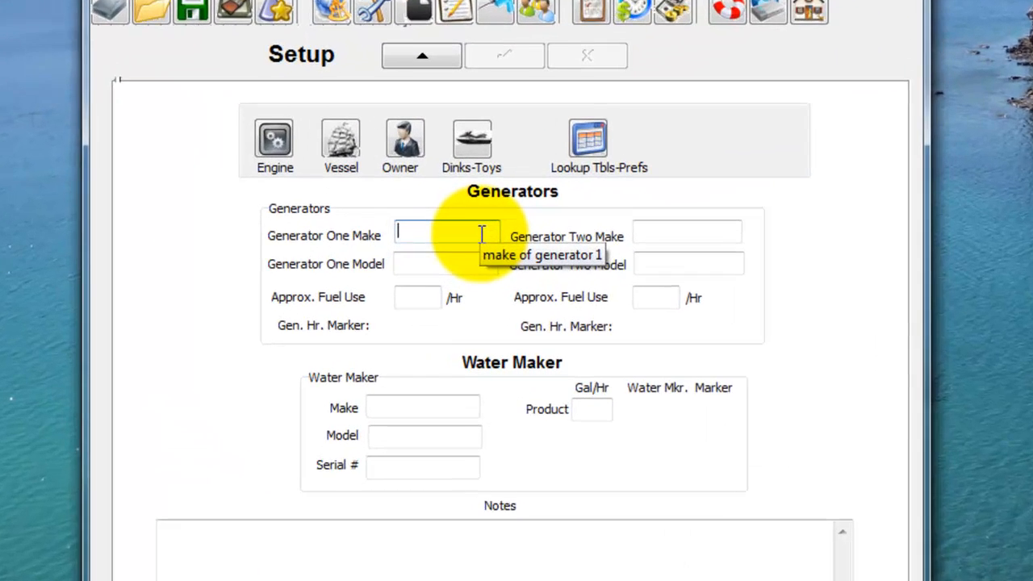
{"action": "left_click", "coordinate": [477, 229]}
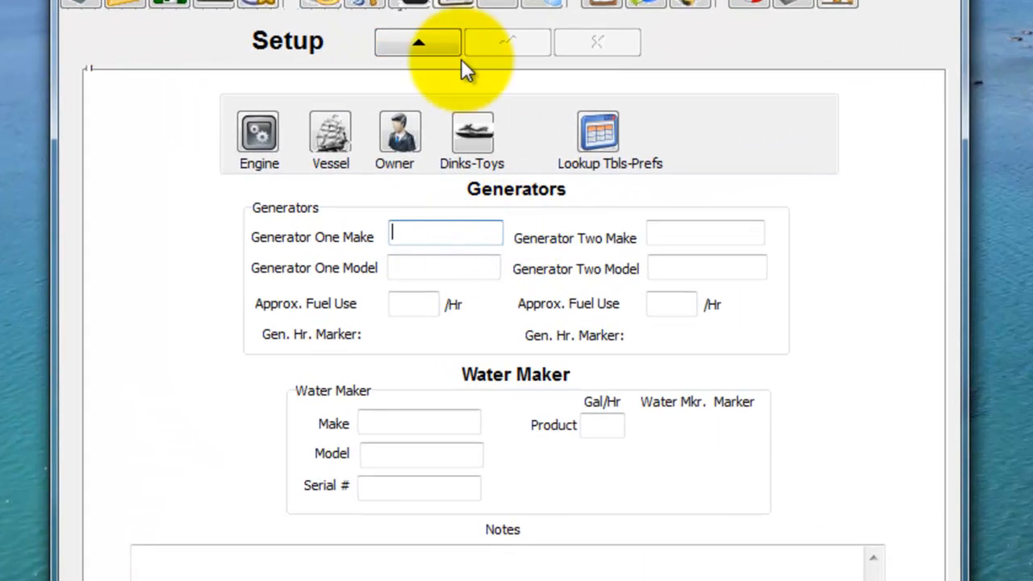
{"action": "left_click", "coordinate": [438, 58]}
{"action": "left_click", "coordinate": [437, 228]}
{"action": "type", "text": "N"}
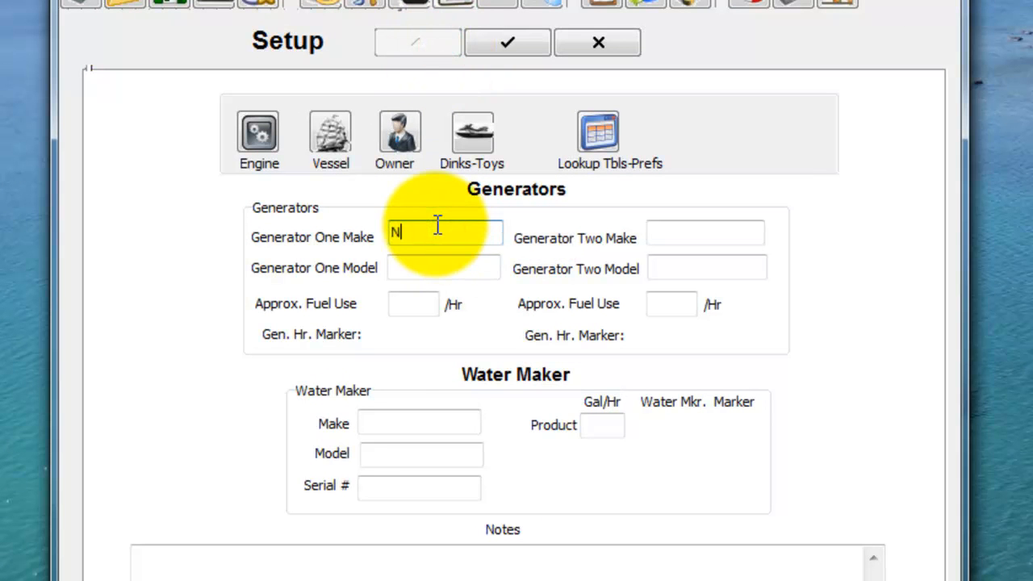
{"action": "type", "text": "orthern Lights"}
{"action": "key", "text": "Tab"}
{"action": "type", "text": "LK3428B"}
{"action": "key", "text": "Tab"}
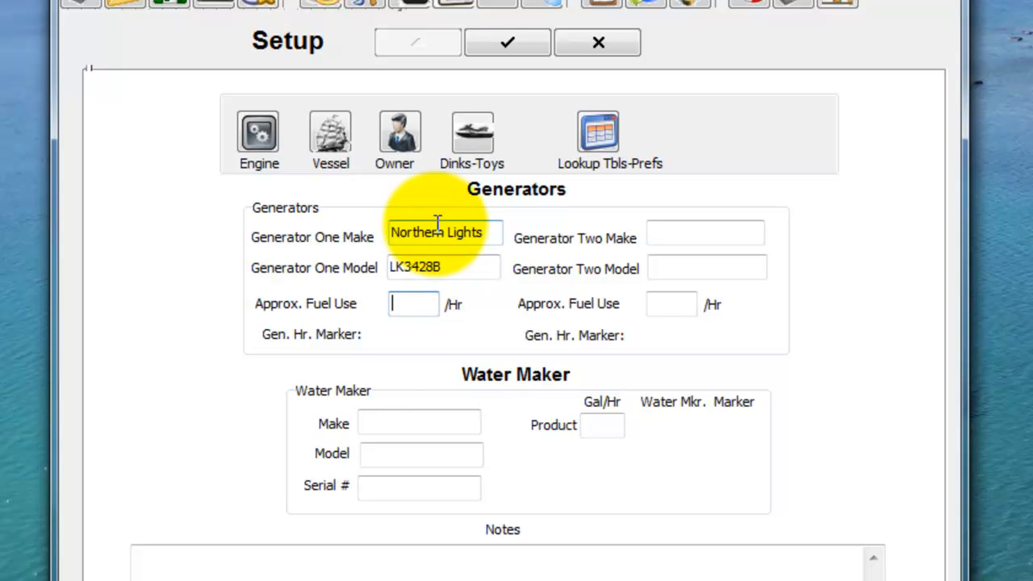
Step: Set generator one's approximate fuel use to 0.45 per hour
{"action": "type", "text": ".45"}
{"action": "key", "text": "Tab"}
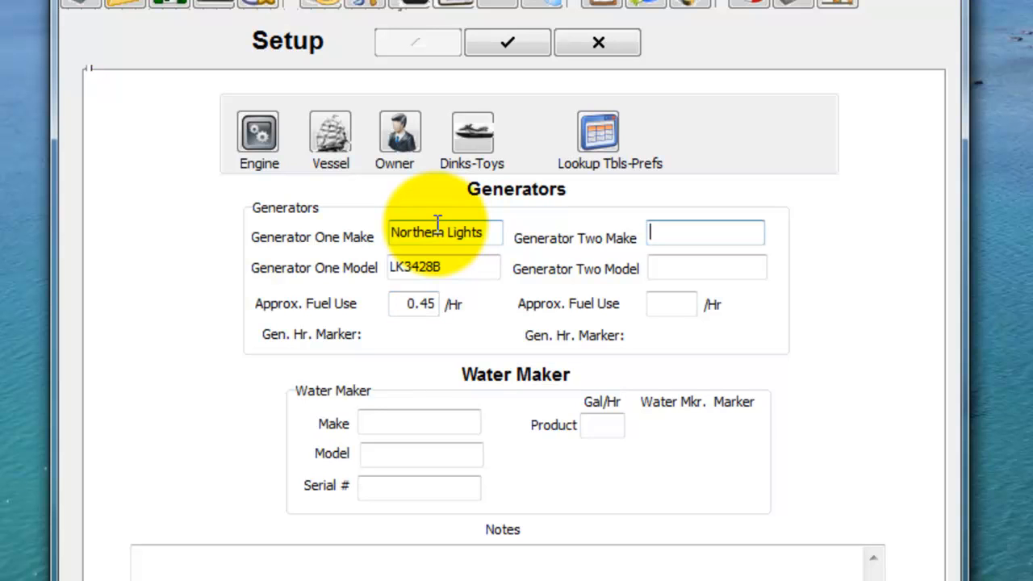
Step: Leave the generator two details blank and enter Little Wonder as the water maker's make and LW-120 as its model
{"action": "key", "text": "Tab"}
{"action": "key", "text": "Tab"}
{"action": "key", "text": "Tab"}
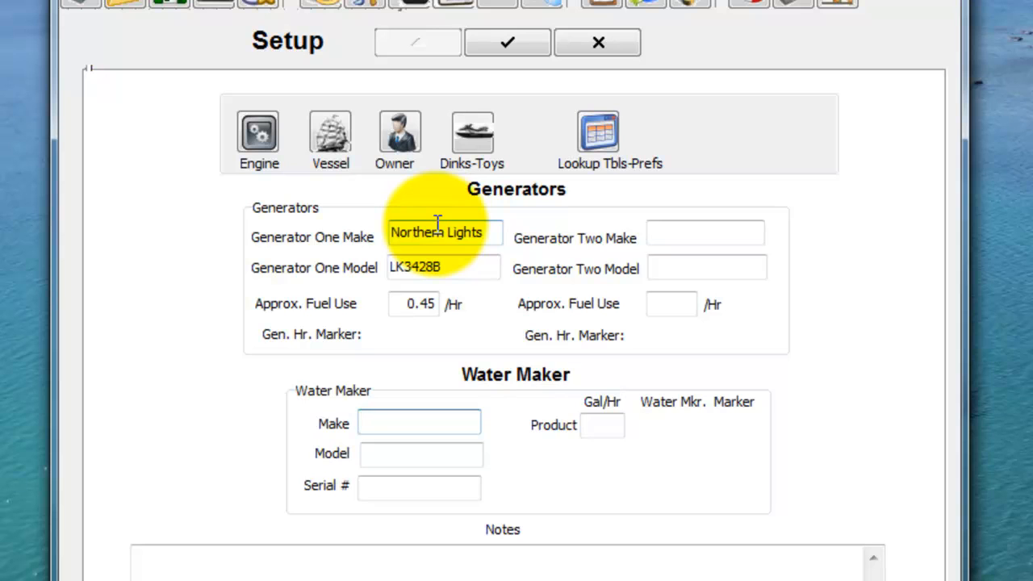
{"action": "type", "text": "Little Wonder"}
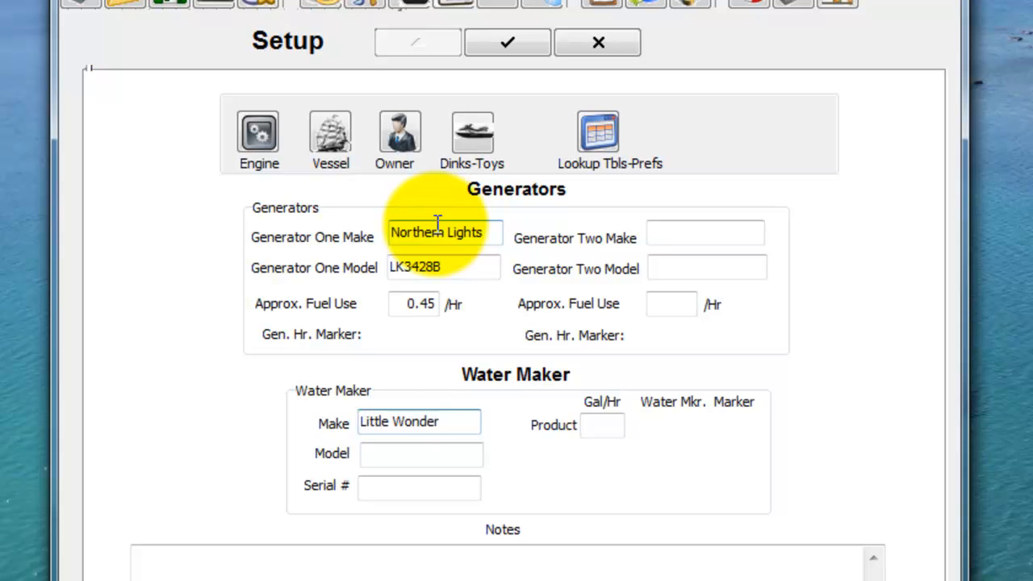
{"action": "key", "text": "Tab"}
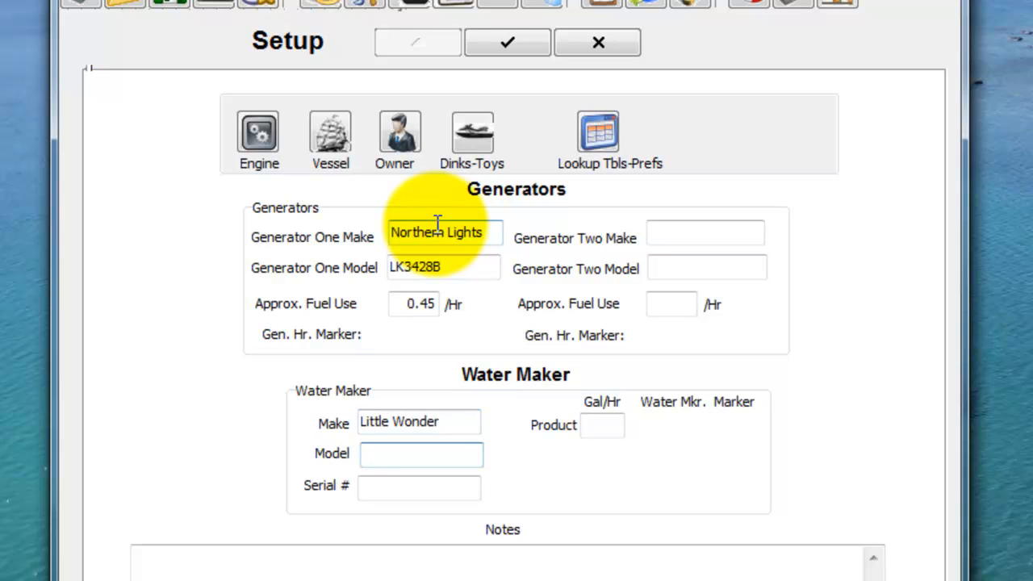
{"action": "type", "text": "LW-120"}
{"action": "key", "text": "Tab"}
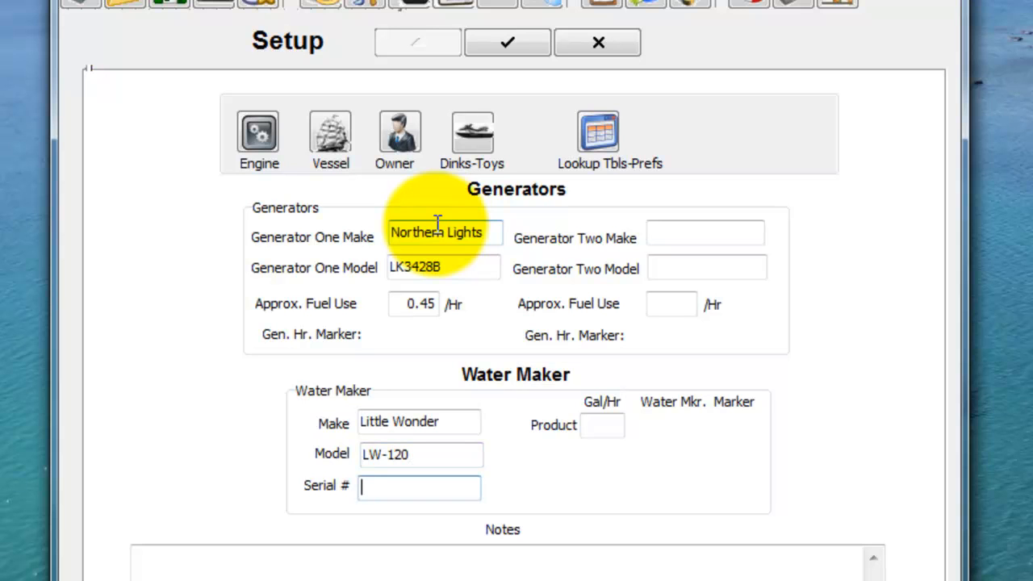
Step: Skip the water maker's serial number, set its product rate to 6.5 gallons per hour, and save the record
{"action": "key", "text": "Tab"}
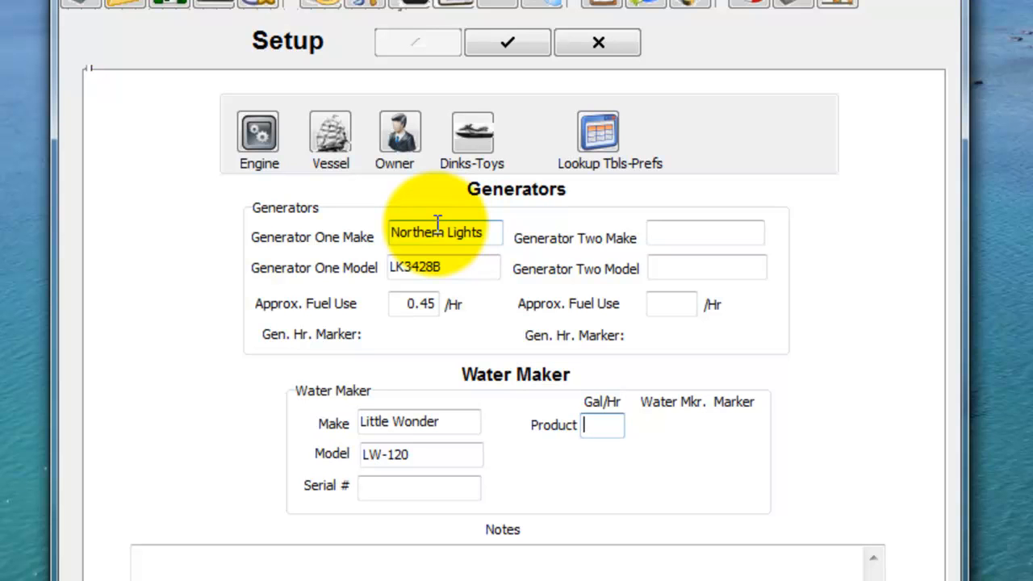
{"action": "type", "text": "6.5"}
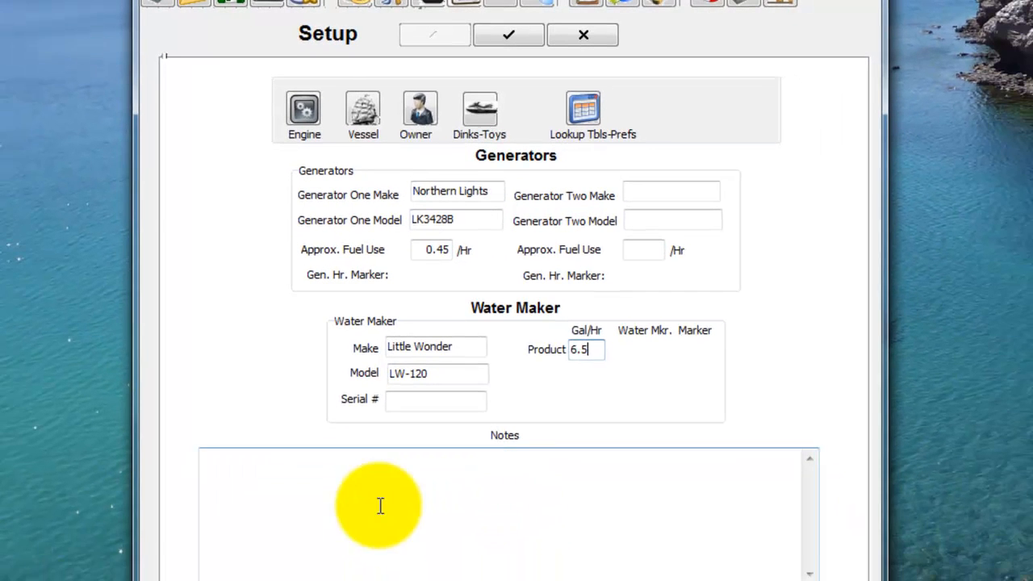
{"action": "left_click", "coordinate": [685, 495]}
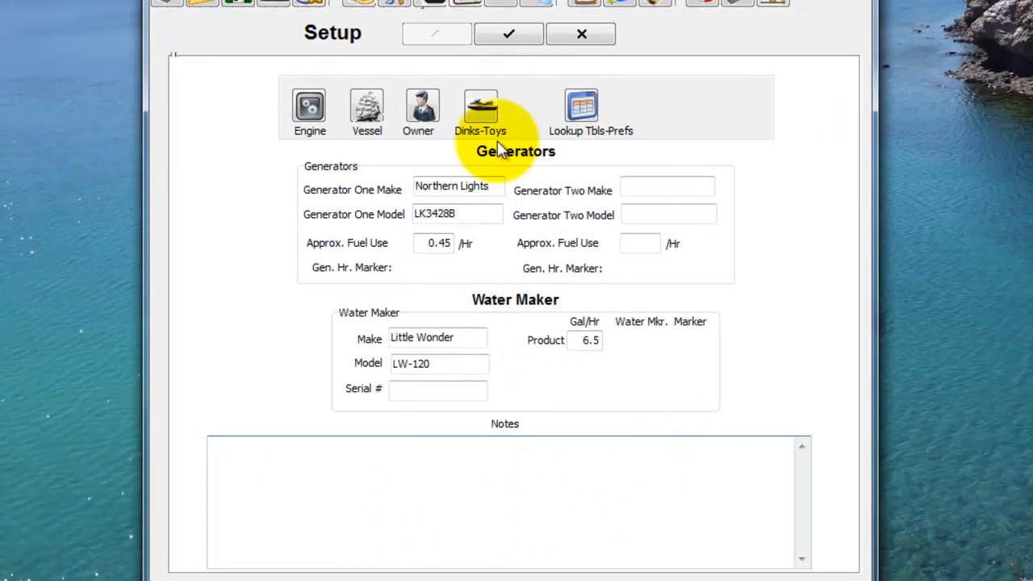
{"action": "left_click", "coordinate": [511, 36]}
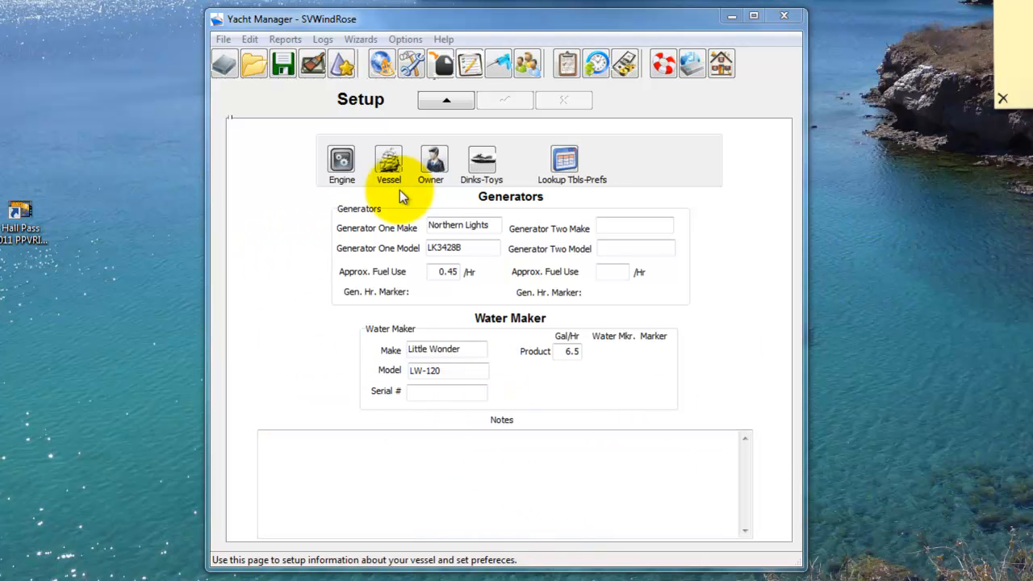
Step: Open the Dinks-Toys setup page to view the tender details and go to the toys notes and information
{"action": "left_click", "coordinate": [485, 167]}
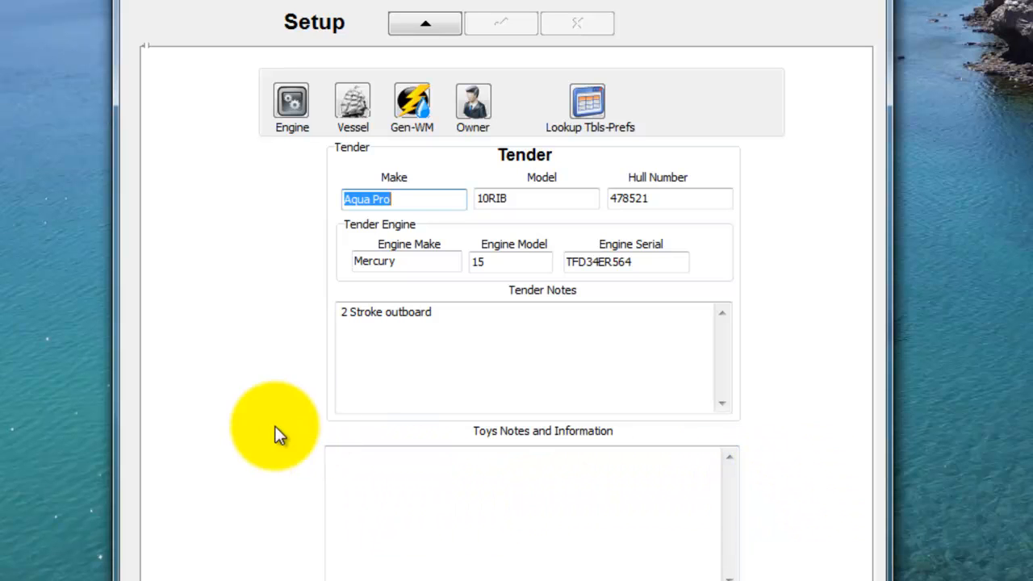
{"action": "left_click", "coordinate": [399, 485]}
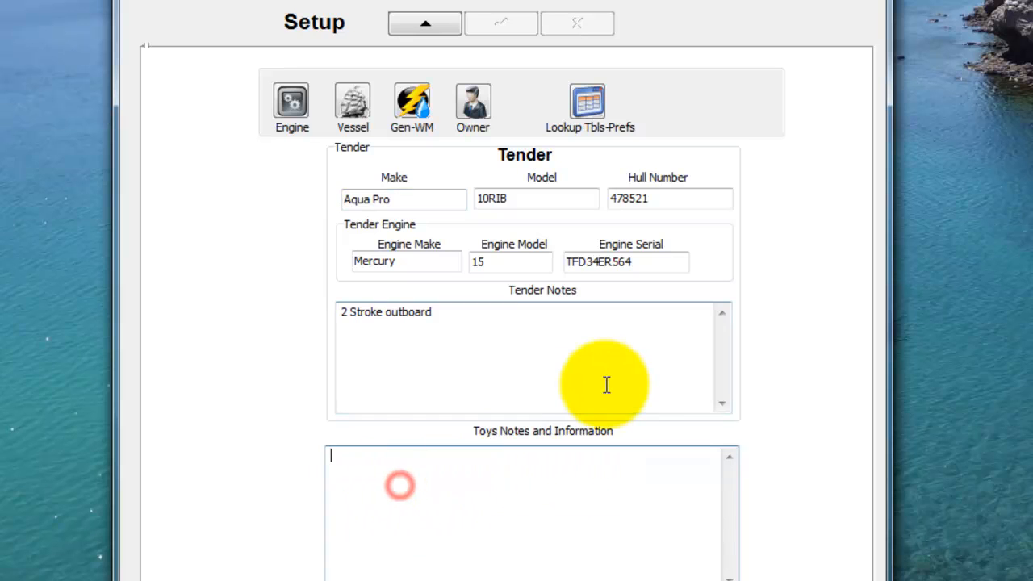